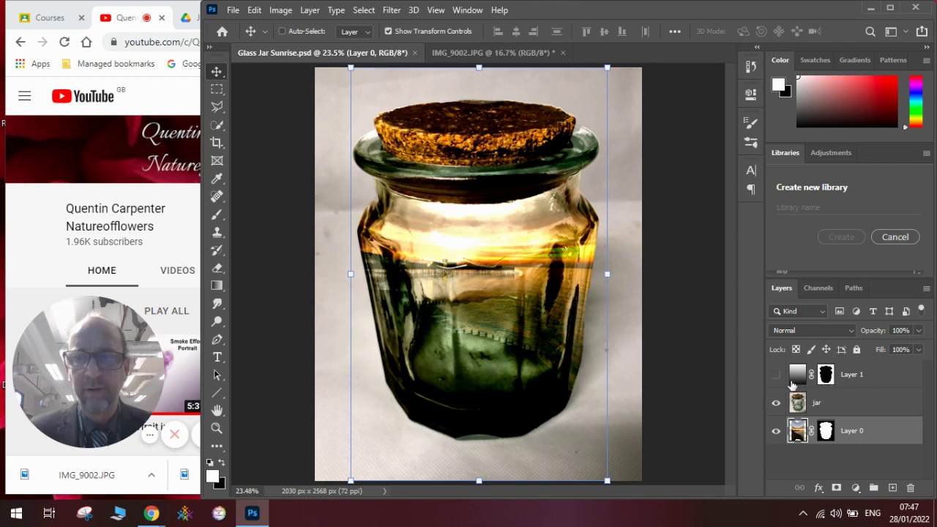
Step: Briefly show and re-hide the gradient background layer, then switch to the IMG_9002.JPG sunset photo
{"action": "left_click", "coordinate": [776, 376]}
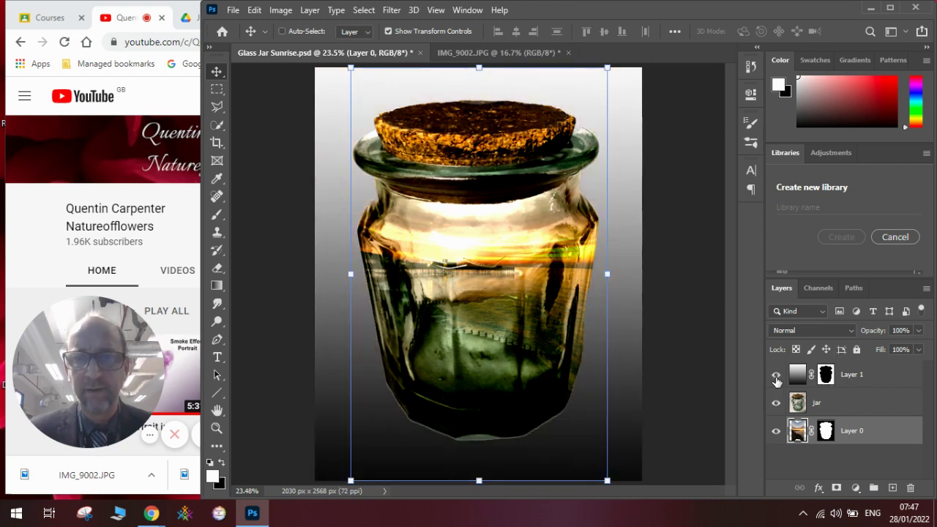
{"action": "left_click", "coordinate": [776, 375]}
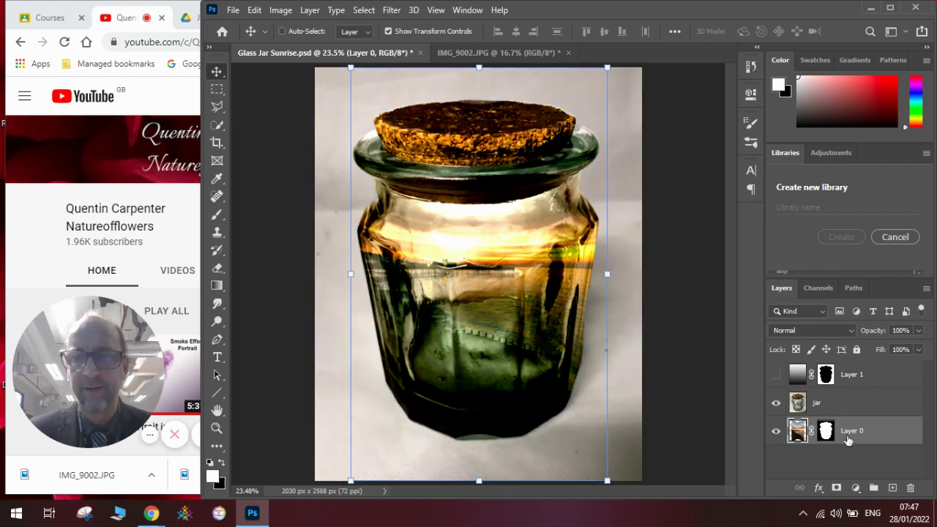
{"action": "left_click", "coordinate": [508, 56]}
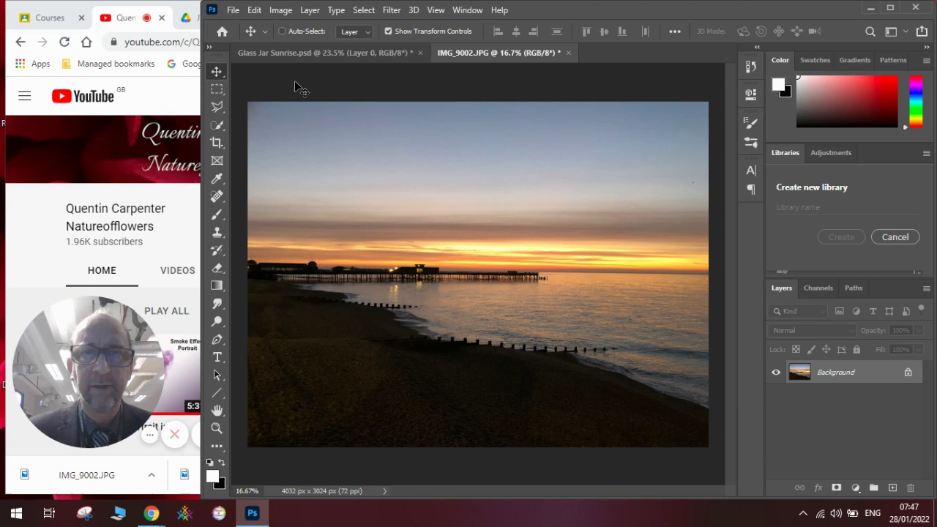
Step: Place the jar image into the sunset photo as an embedded 'jar' layer
{"action": "left_click", "coordinate": [233, 10]}
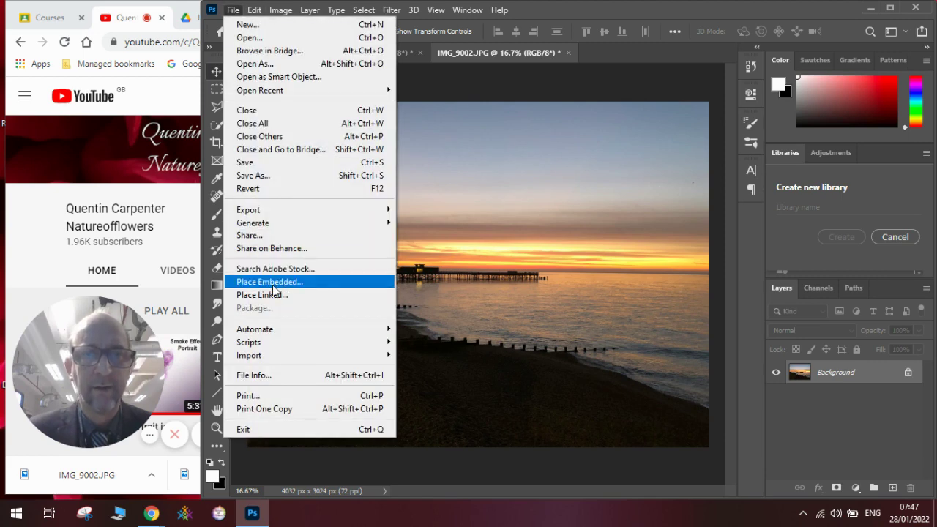
{"action": "left_click", "coordinate": [273, 284]}
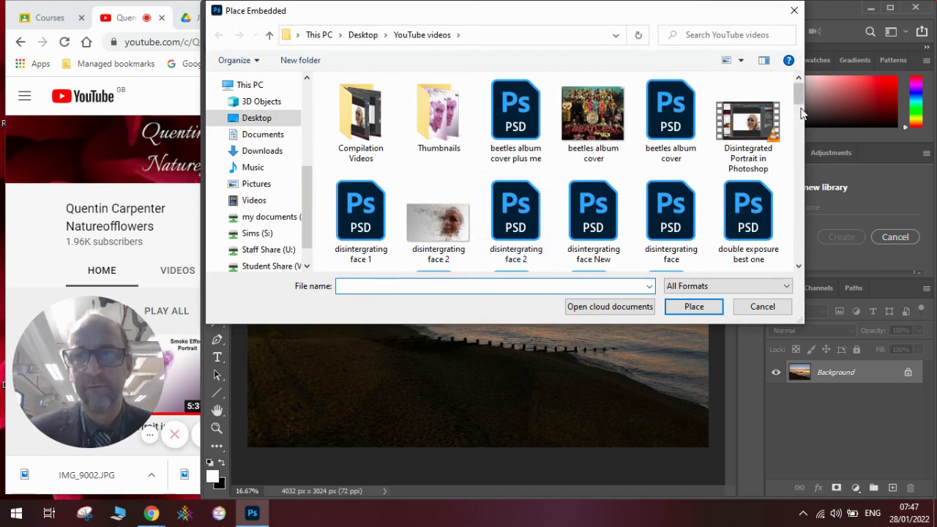
{"action": "left_click_drag", "start_coordinate": [801, 106], "coordinate": [798, 205]}
{"action": "left_click", "coordinate": [523, 150]}
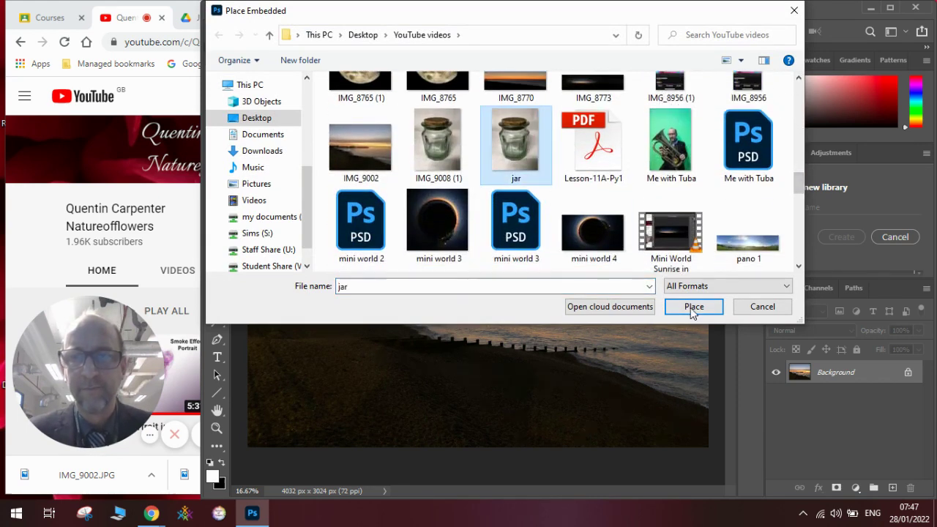
{"action": "left_click", "coordinate": [692, 306]}
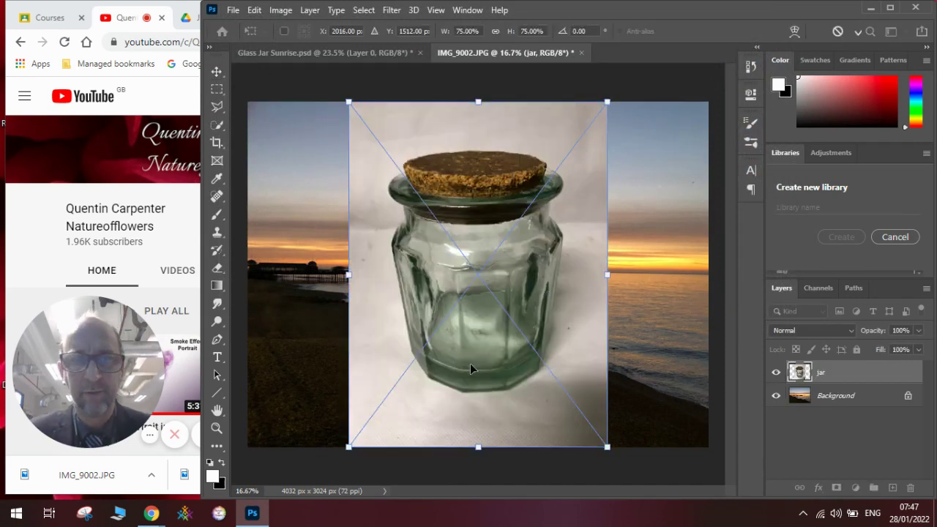
Step: Set the jar layer's blend mode to Hard Light and commit its placement at 75% scale
{"action": "left_click", "coordinate": [835, 332]}
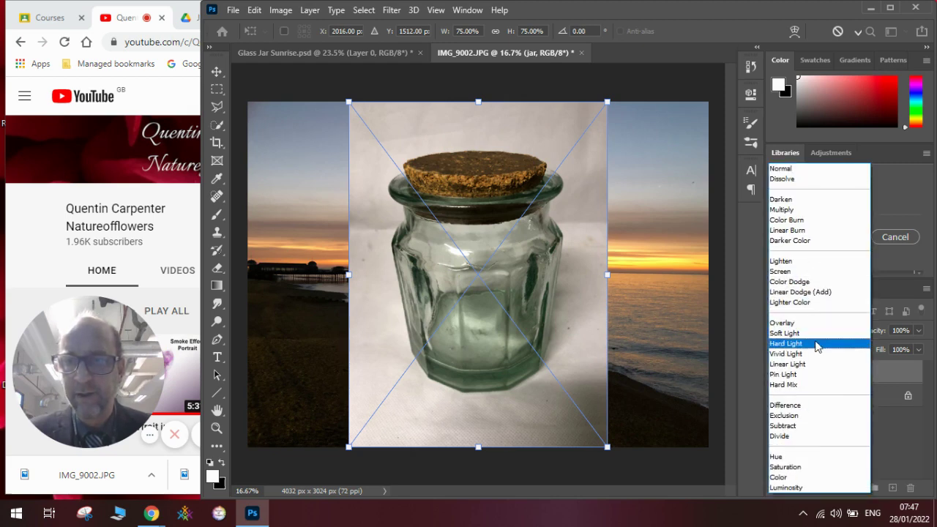
{"action": "left_click", "coordinate": [818, 344]}
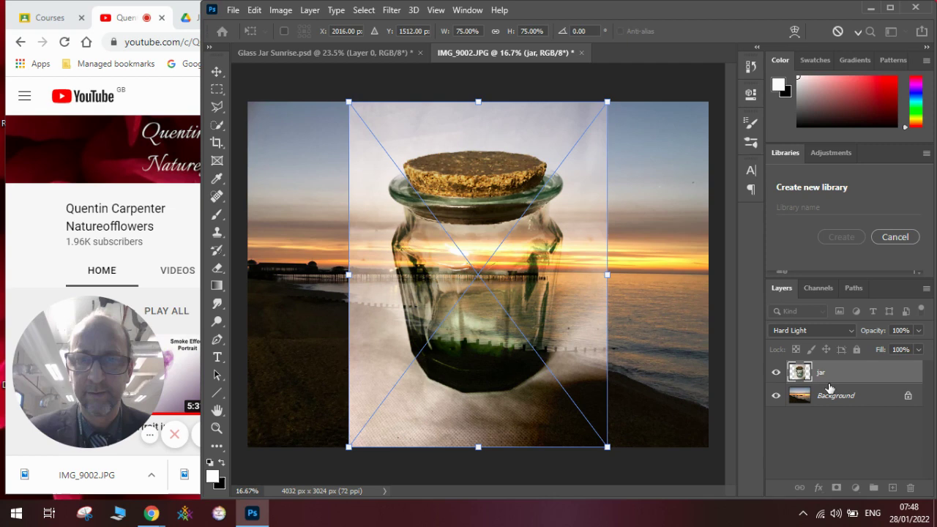
{"action": "key", "text": "Return"}
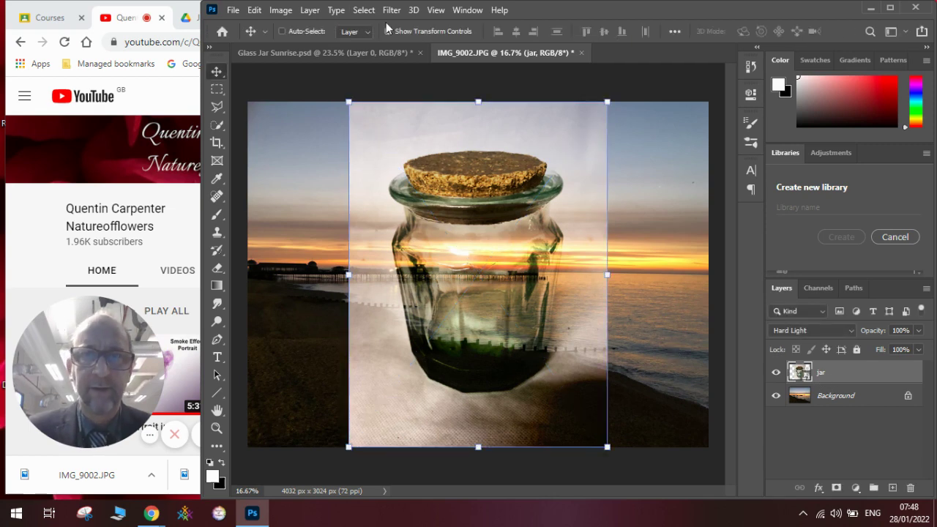
Step: Select the jar with Select > Subject and add it as a layer mask on the sunset layer
{"action": "left_click", "coordinate": [364, 10]}
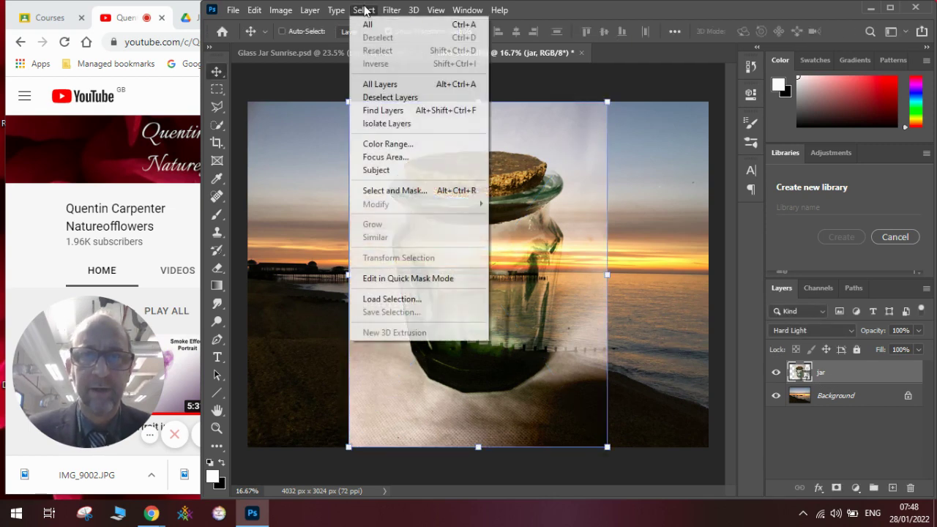
{"action": "left_click", "coordinate": [390, 170]}
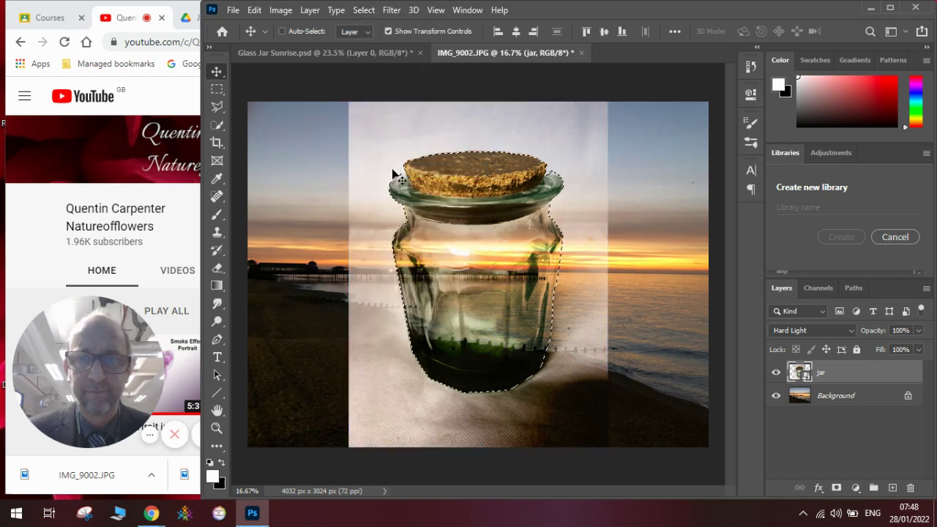
{"action": "left_click", "coordinate": [836, 395]}
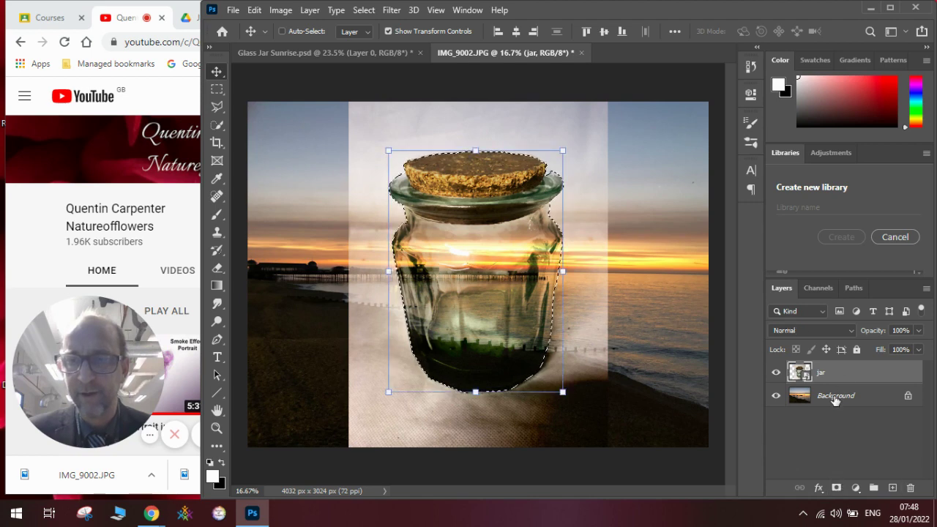
{"action": "left_click", "coordinate": [835, 488]}
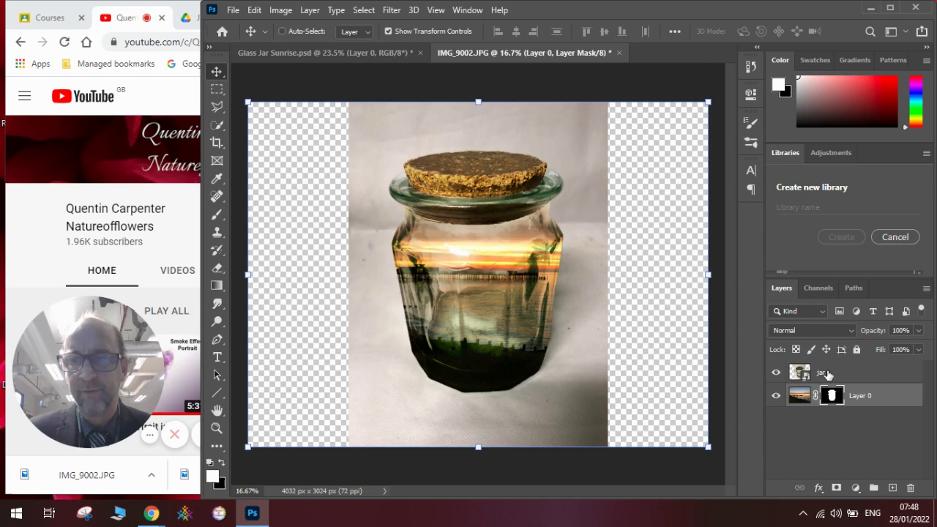
{"action": "left_click", "coordinate": [827, 374]}
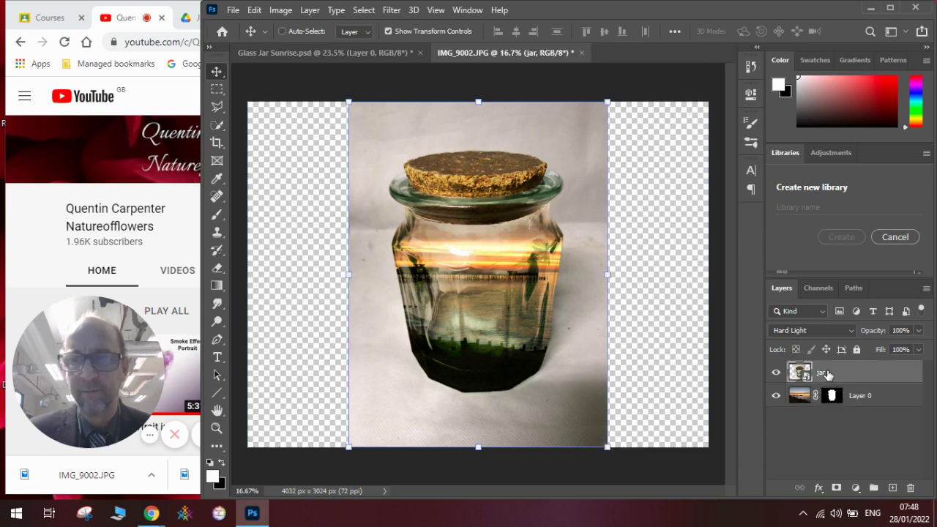
{"action": "left_click", "coordinate": [821, 333]}
{"action": "left_click", "coordinate": [812, 210]}
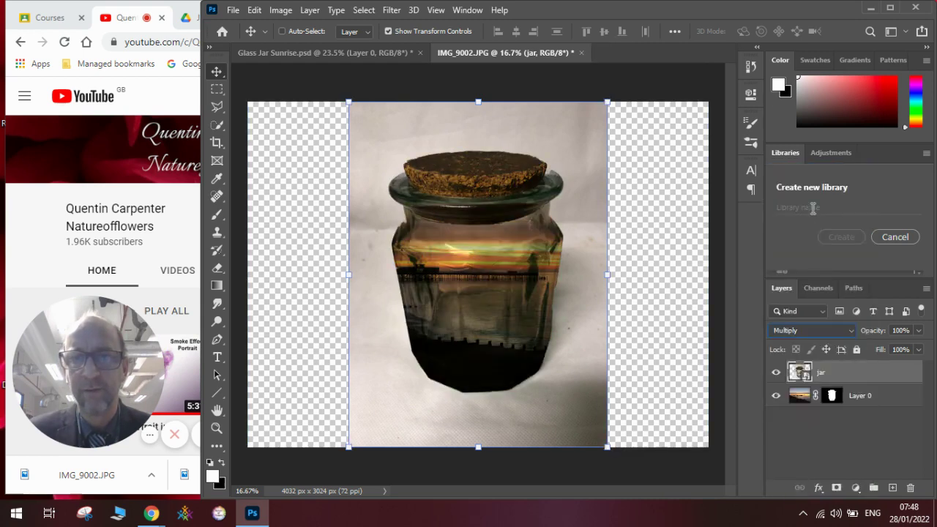
{"action": "left_click", "coordinate": [808, 331]}
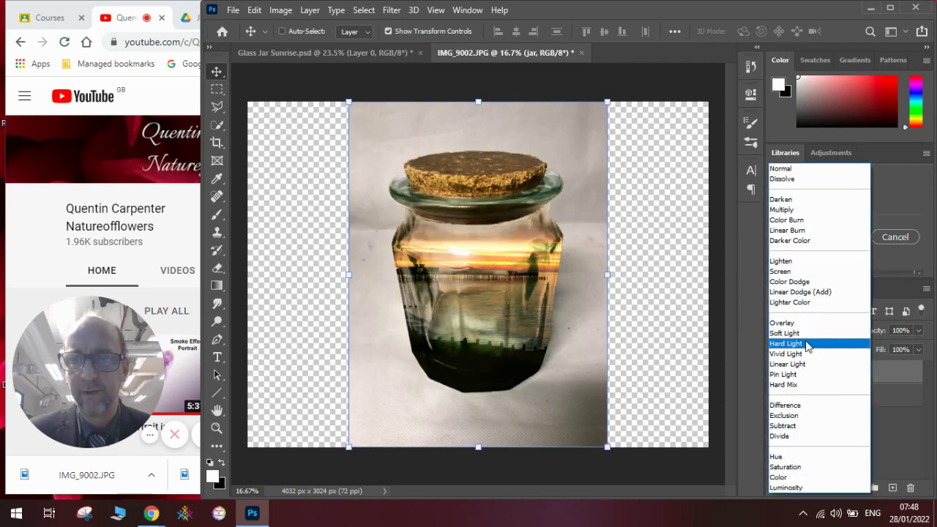
{"action": "left_click", "coordinate": [808, 344]}
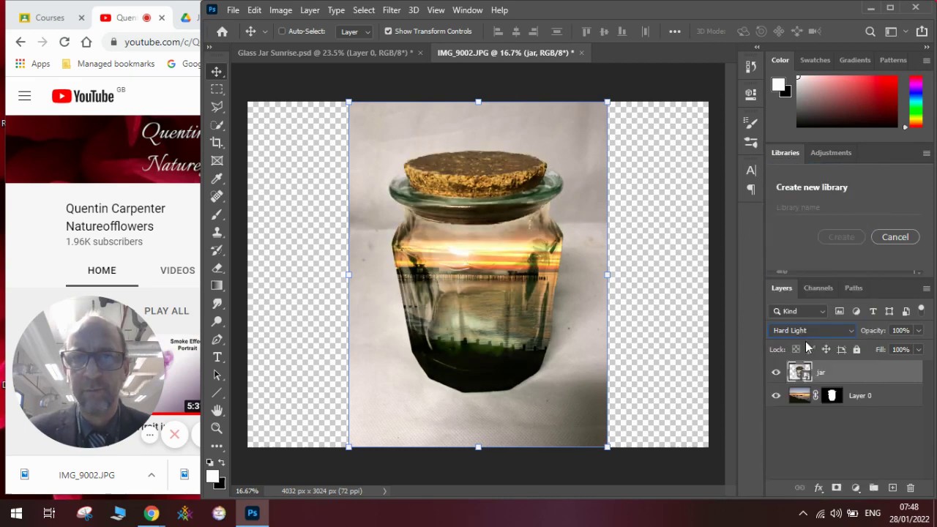
{"action": "left_click", "coordinate": [381, 56]}
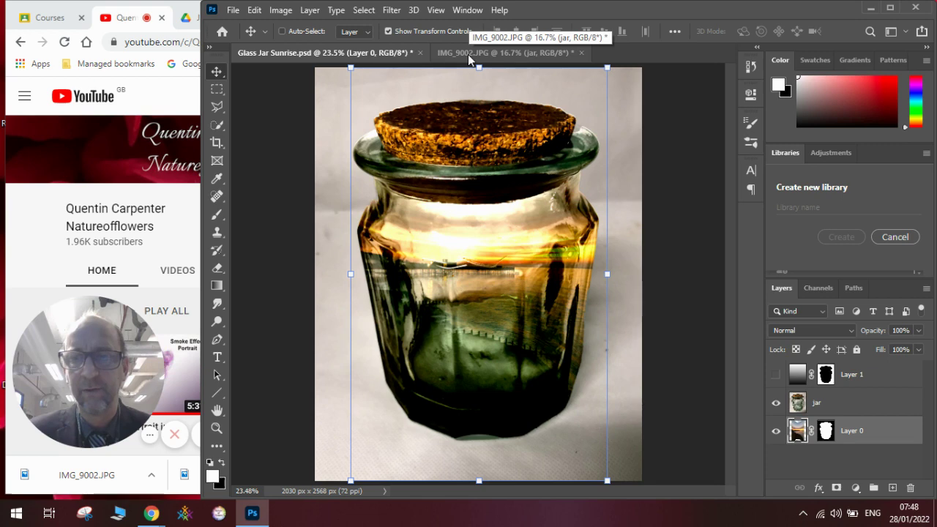
{"action": "left_click", "coordinate": [467, 54]}
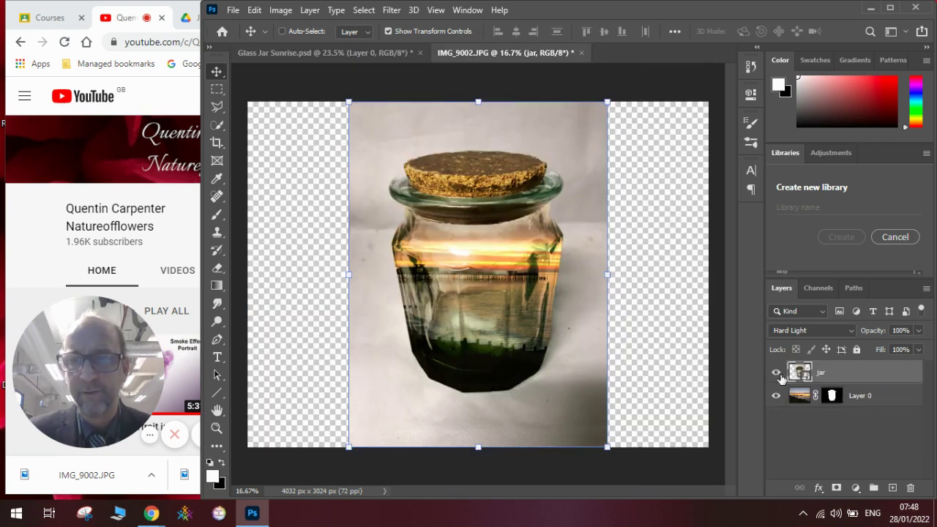
Step: Delete Layer 0's jar mask without applying it, then hide the jar layer
{"action": "left_click", "coordinate": [835, 396]}
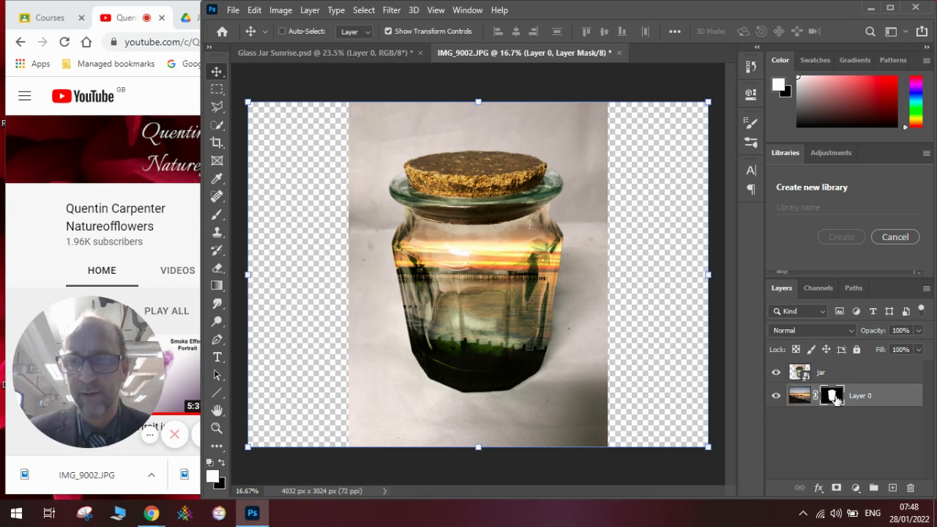
{"action": "left_click", "coordinate": [910, 487]}
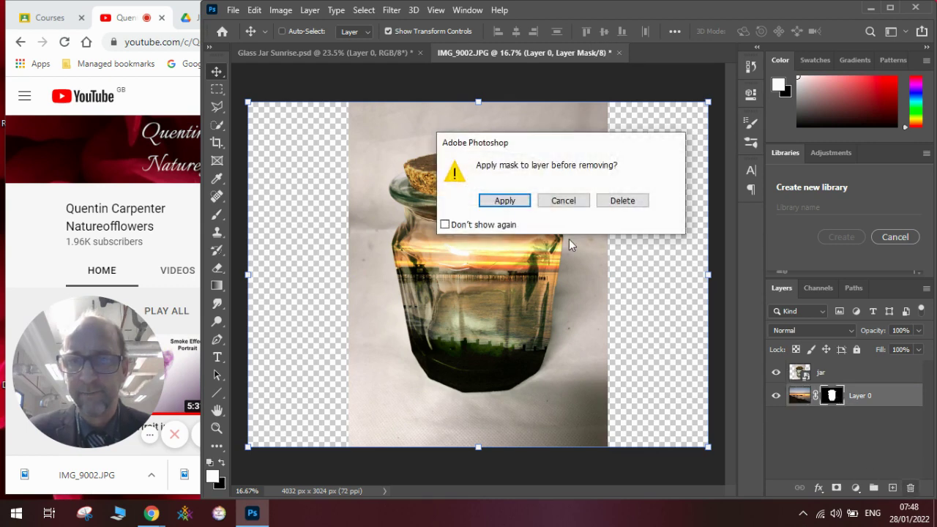
{"action": "left_click", "coordinate": [624, 202]}
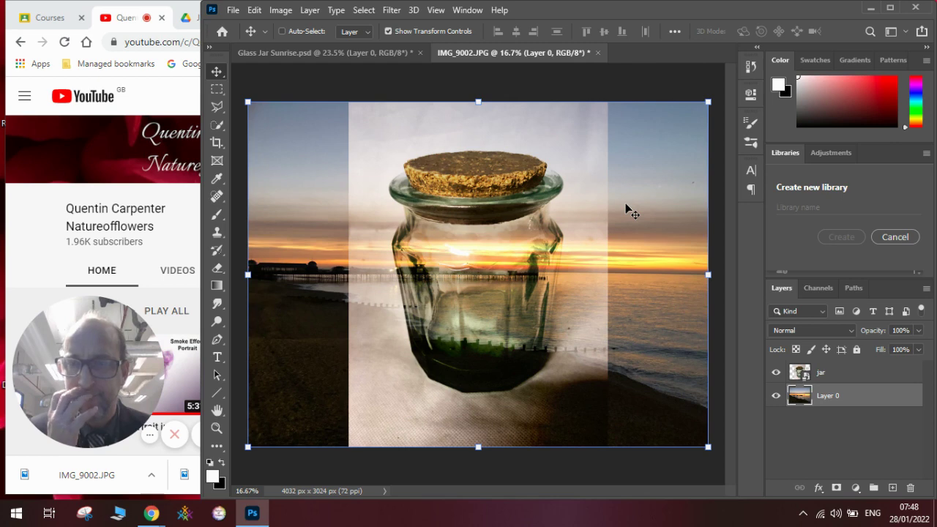
{"action": "left_click", "coordinate": [775, 372]}
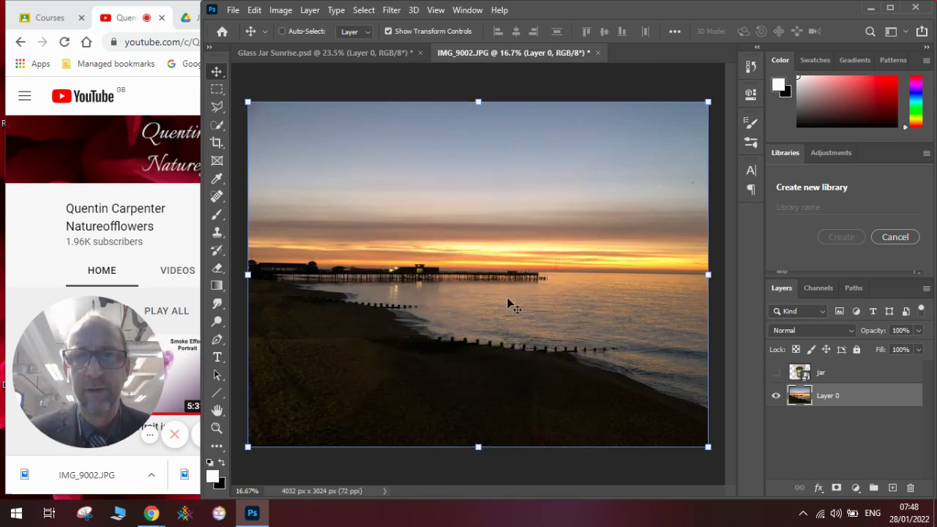
Step: Warp Layer 0 with the Bulge preset reversed to -42.8% so the sunrise pinches inward
{"action": "left_click", "coordinate": [252, 10]}
{"action": "mouse_move", "coordinate": [310, 320]}
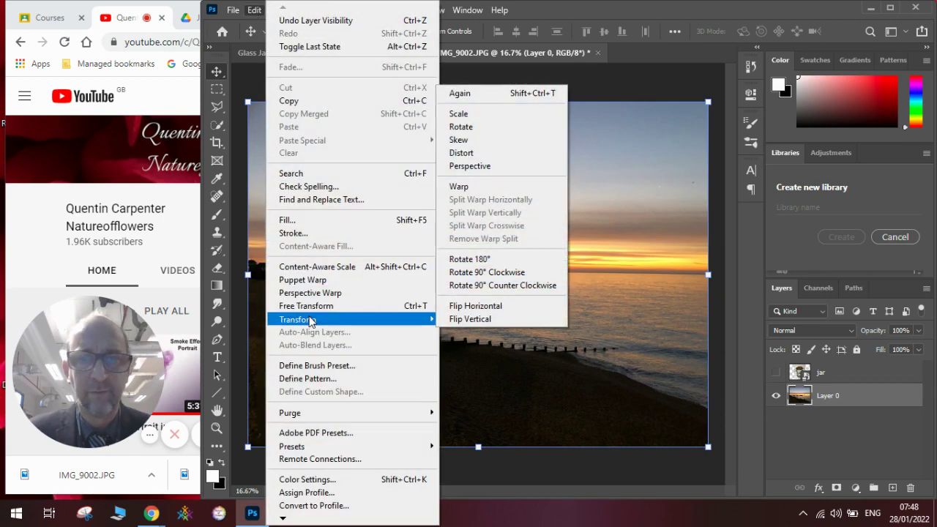
{"action": "left_click", "coordinate": [488, 153]}
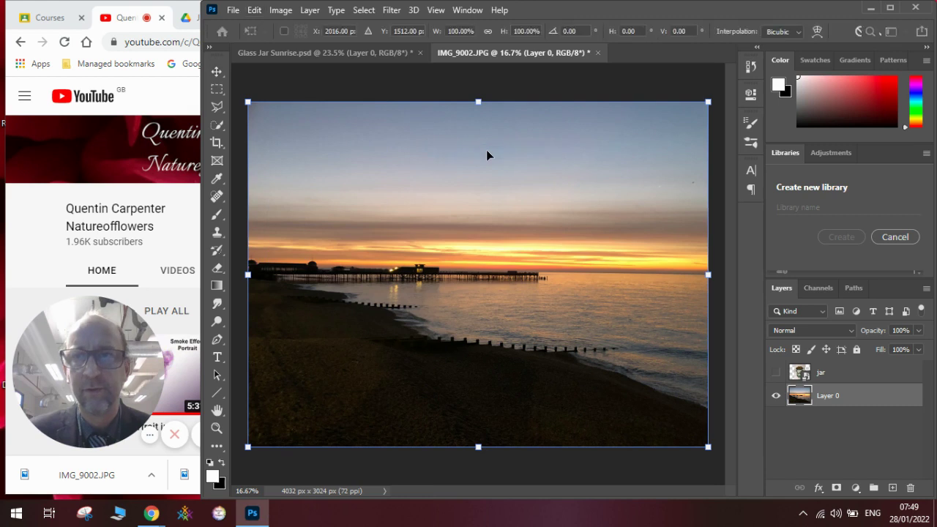
{"action": "left_click", "coordinate": [818, 33]}
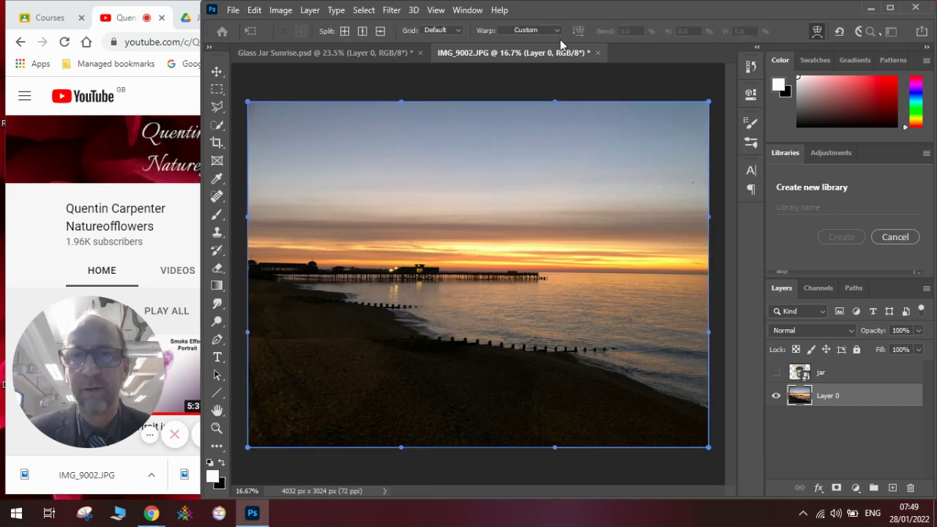
{"action": "left_click", "coordinate": [524, 30]}
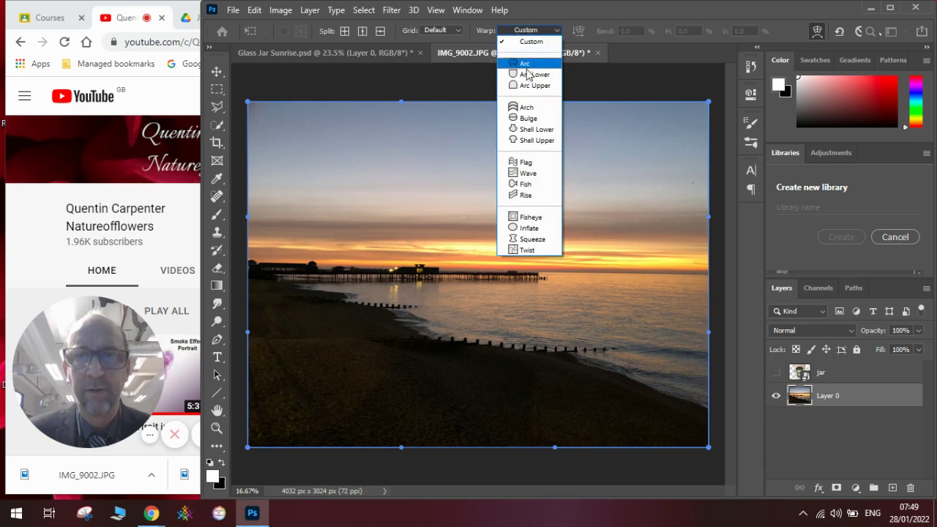
{"action": "left_click", "coordinate": [532, 118]}
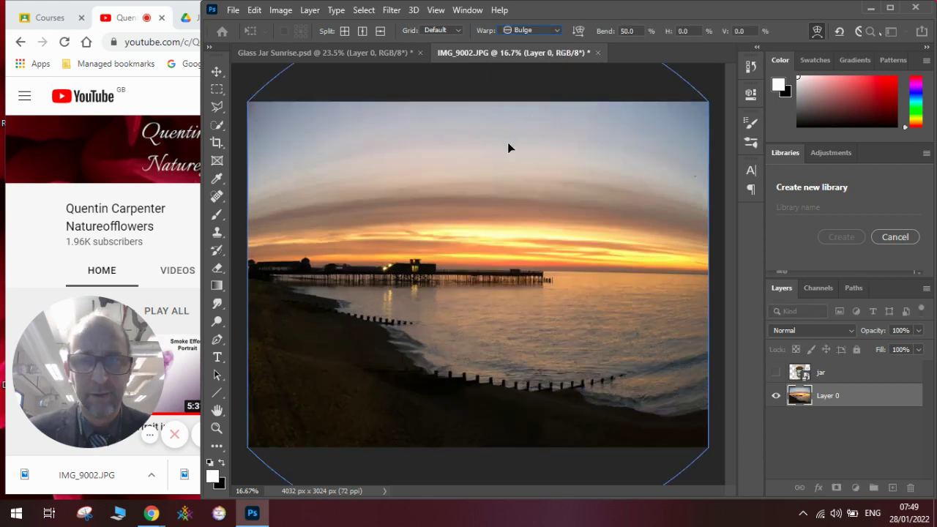
{"action": "key", "text": "ctrl+minus"}
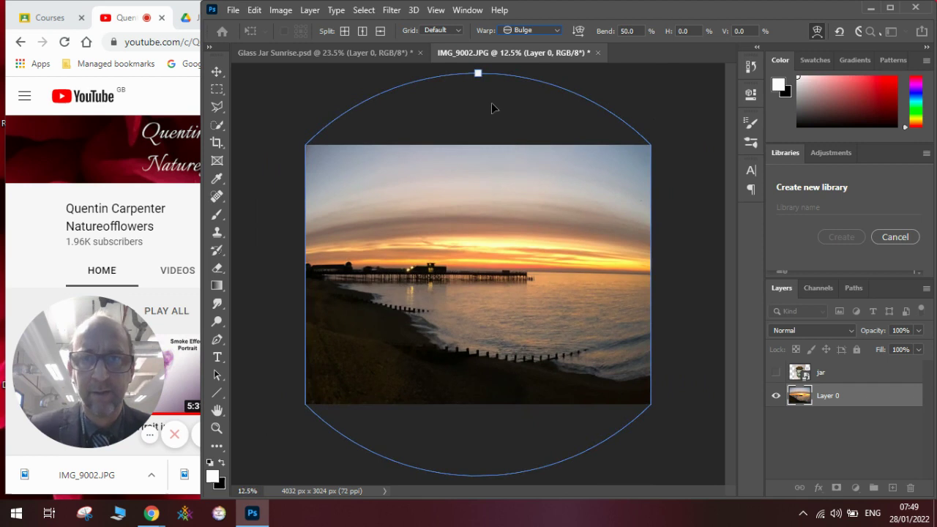
{"action": "left_click_drag", "start_coordinate": [477, 76], "coordinate": [474, 208]}
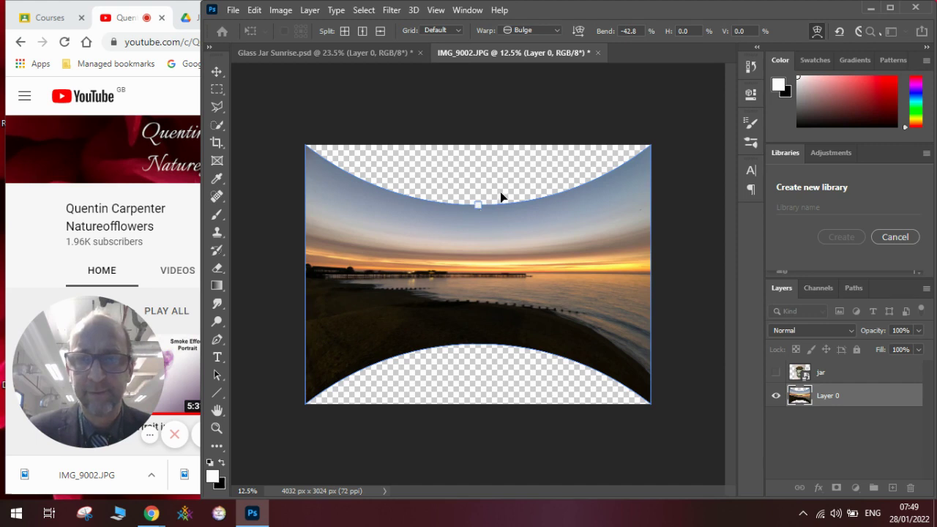
{"action": "key", "text": "Return"}
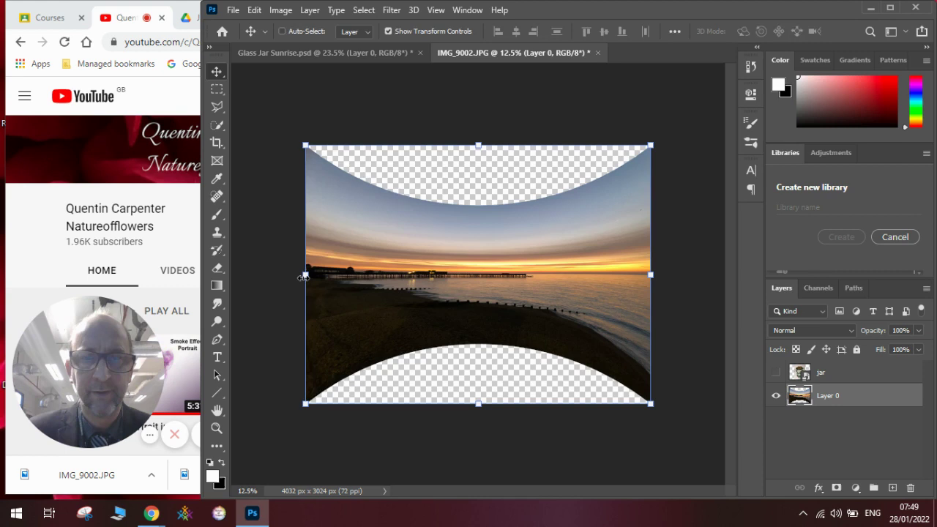
Step: Squeeze the warped sunrise narrower from both sides and stretch it taller at top and bottom
{"action": "left_click_drag", "start_coordinate": [302, 277], "coordinate": [396, 275]}
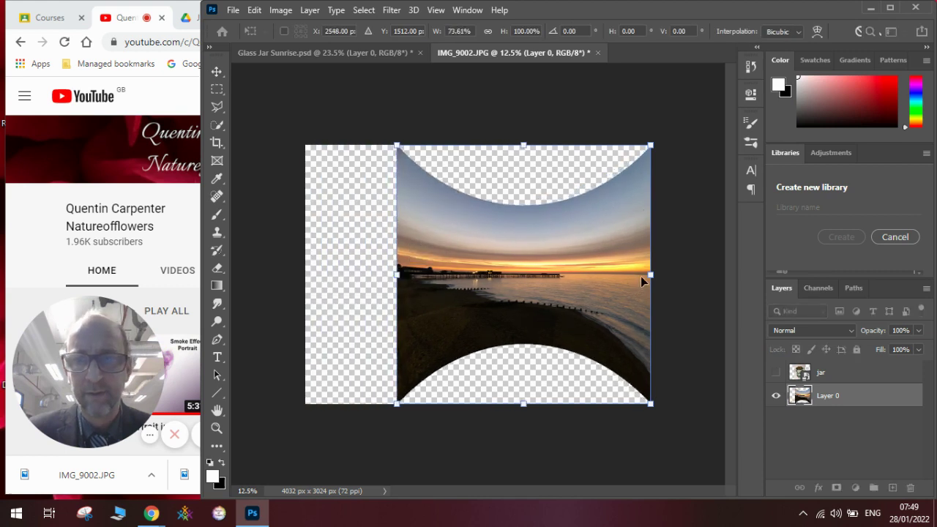
{"action": "left_click_drag", "start_coordinate": [650, 274], "coordinate": [561, 272]}
{"action": "left_click_drag", "start_coordinate": [478, 403], "coordinate": [478, 437]}
{"action": "left_click_drag", "start_coordinate": [477, 146], "coordinate": [478, 119]}
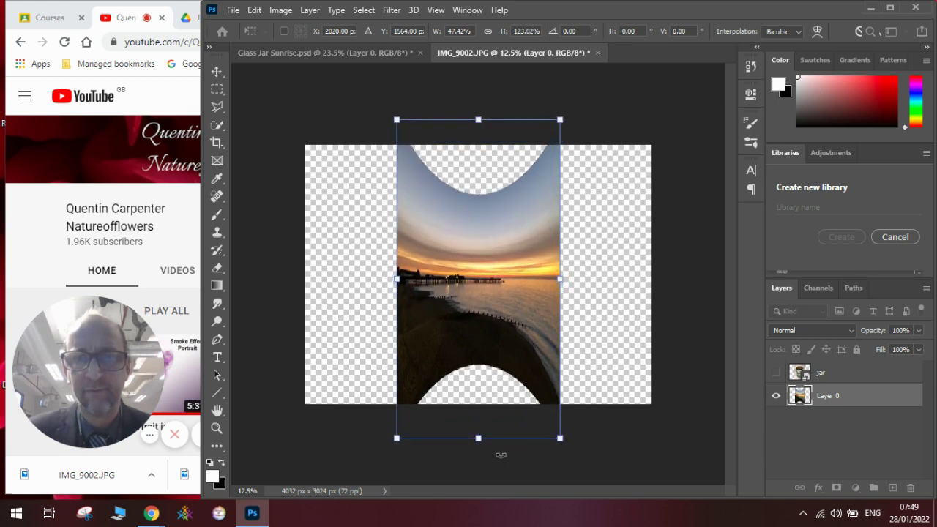
Step: Show the jar layer and refine the sunrise to 79% width, 102% height to fit the jar
{"action": "left_click", "coordinate": [776, 373]}
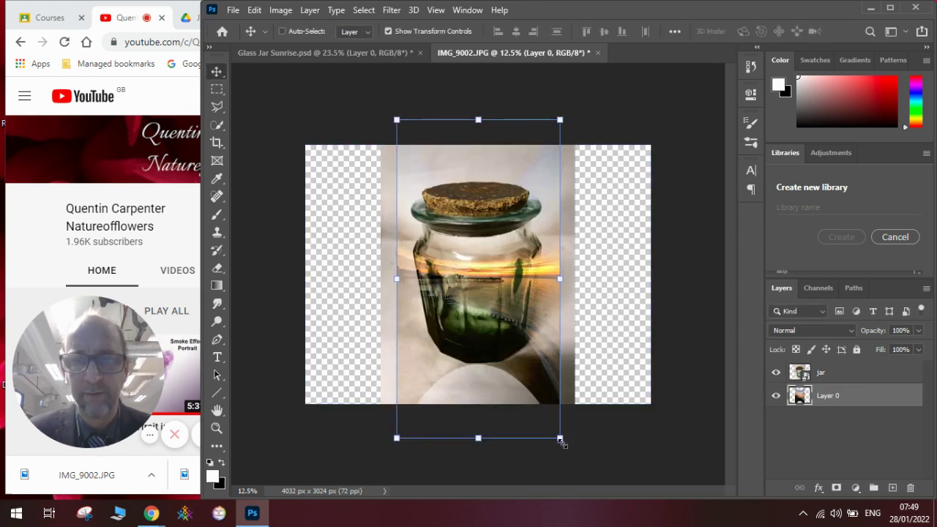
{"action": "left_click_drag", "start_coordinate": [561, 439], "coordinate": [556, 431]}
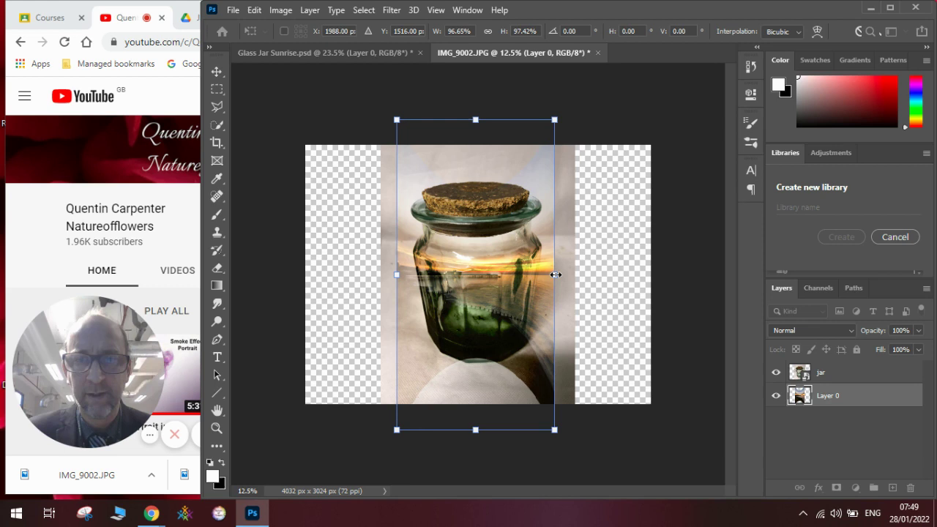
{"action": "left_click_drag", "start_coordinate": [556, 276], "coordinate": [538, 275]}
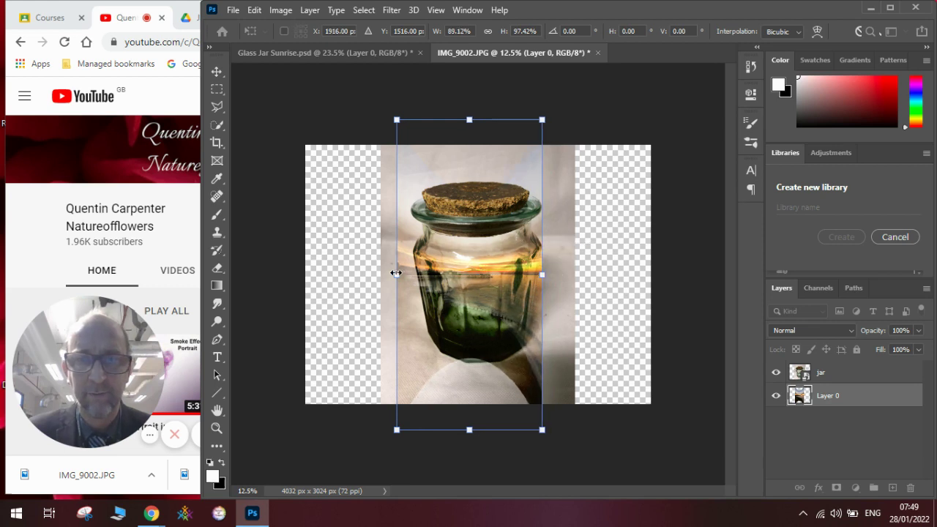
{"action": "left_click_drag", "start_coordinate": [396, 272], "coordinate": [412, 271]}
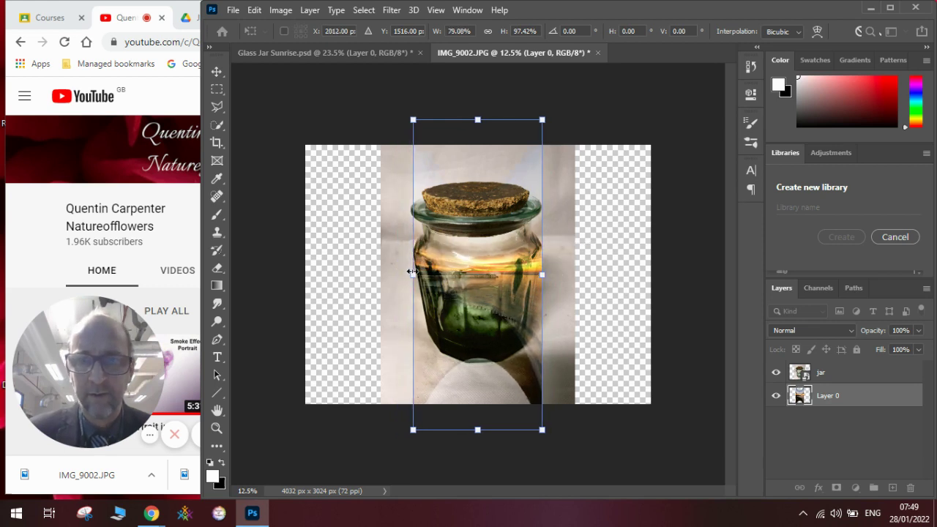
{"action": "left_click_drag", "start_coordinate": [477, 429], "coordinate": [480, 438]}
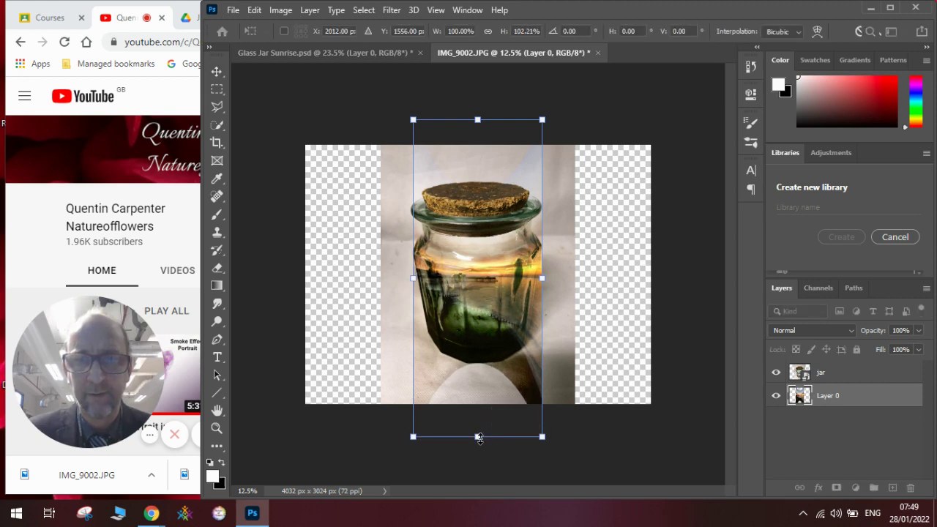
{"action": "key", "text": "Return"}
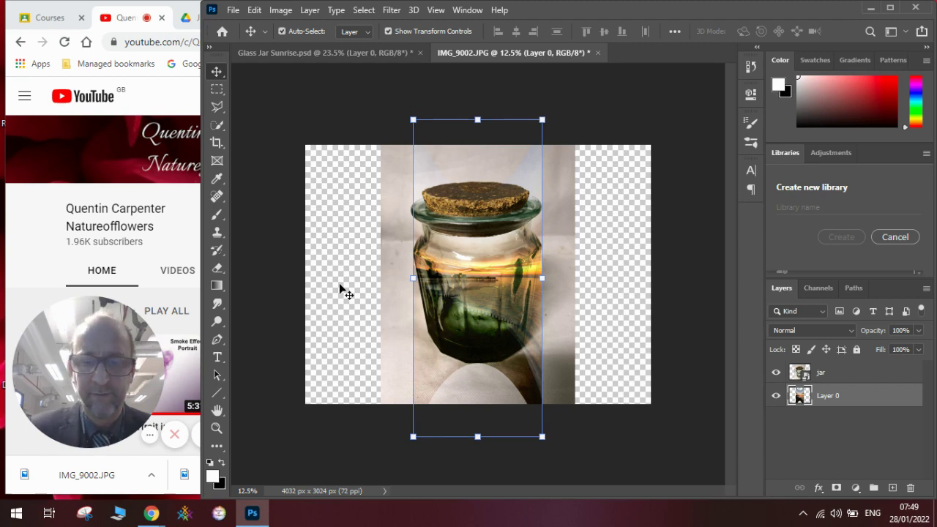
Step: Crop the canvas tightly around the jar to 2102 x 2508 px
{"action": "key", "text": "ctrl+plus"}
{"action": "key", "text": "ctrl+plus"}
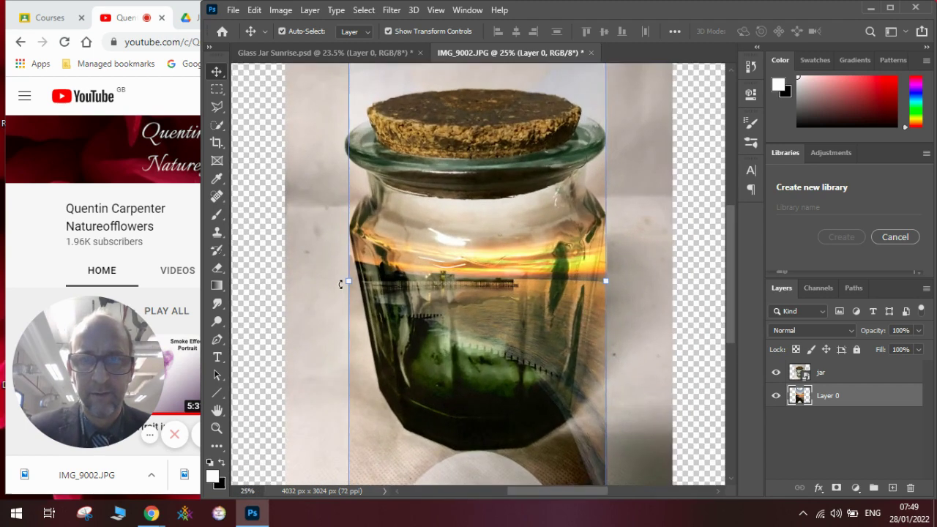
{"action": "key", "text": "ctrl+minus"}
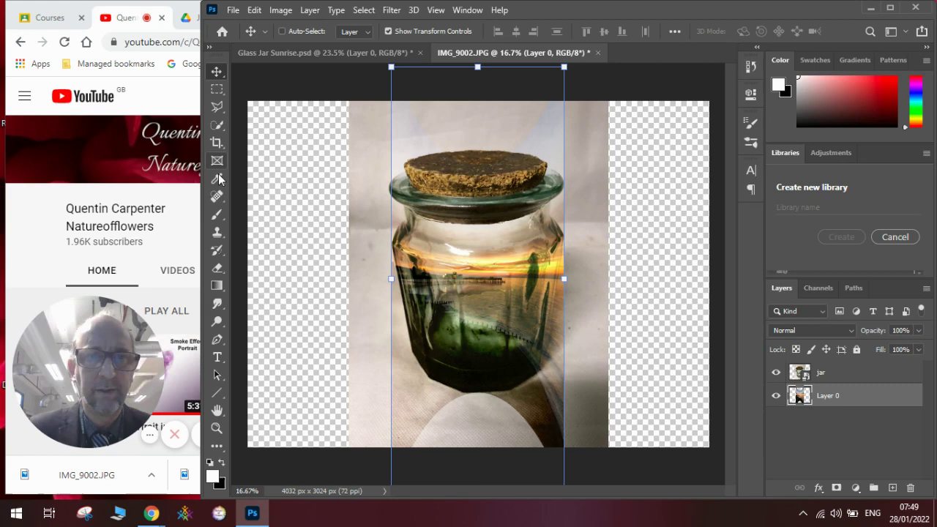
{"action": "left_click", "coordinate": [216, 143]}
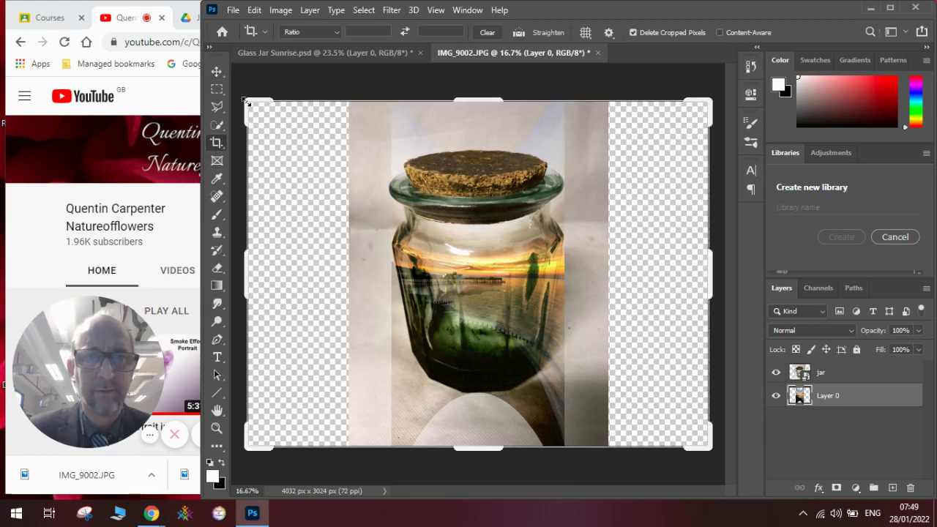
{"action": "left_click_drag", "start_coordinate": [248, 101], "coordinate": [302, 117]}
{"action": "left_click_drag", "start_coordinate": [649, 424], "coordinate": [600, 419]}
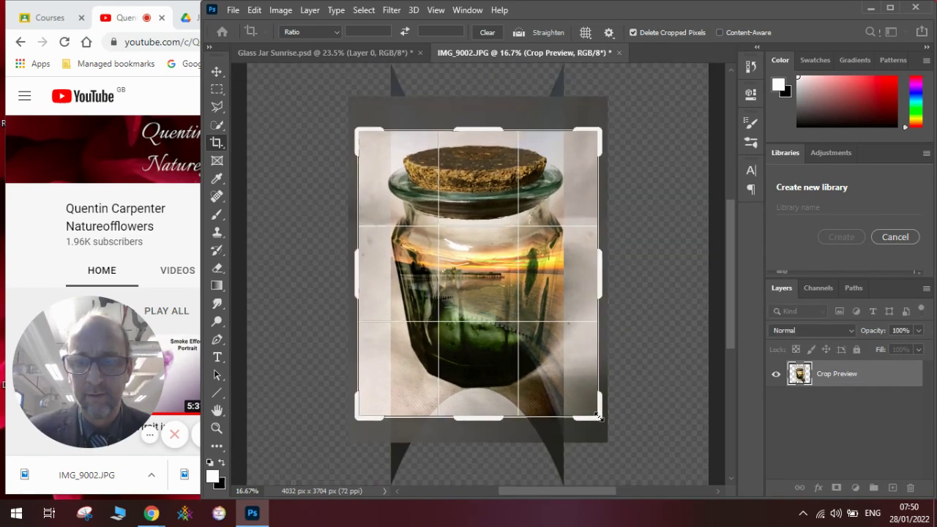
{"action": "key", "text": "Return"}
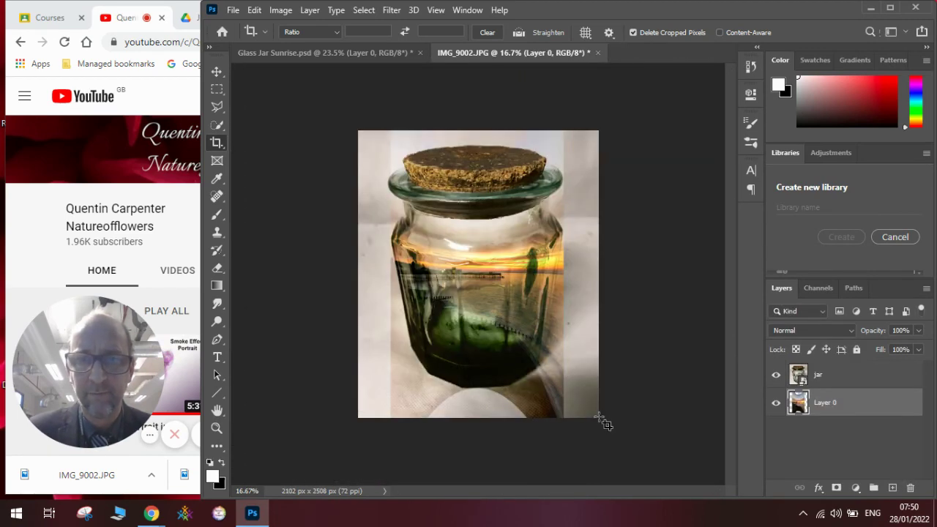
Step: Select the jar as the subject from the jar layer and mask Layer 0 to that outline
{"action": "left_click", "coordinate": [829, 374]}
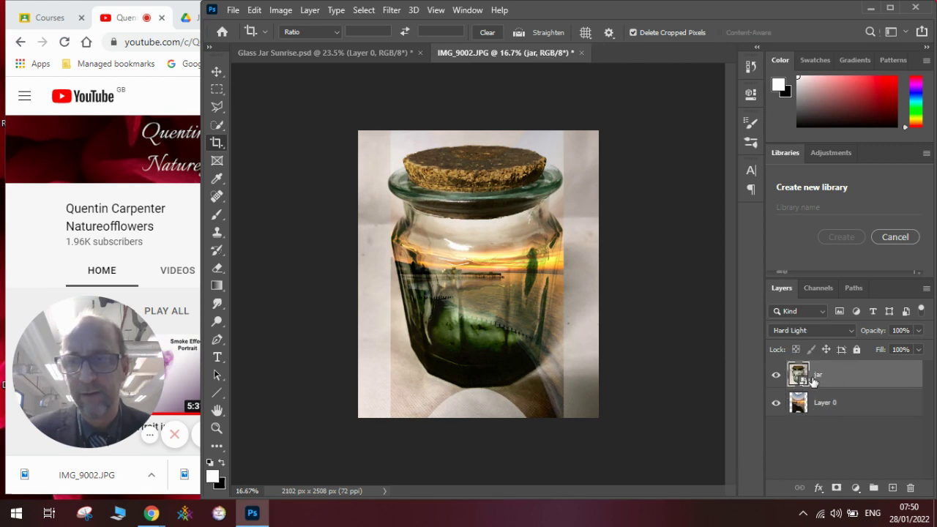
{"action": "left_click", "coordinate": [364, 10]}
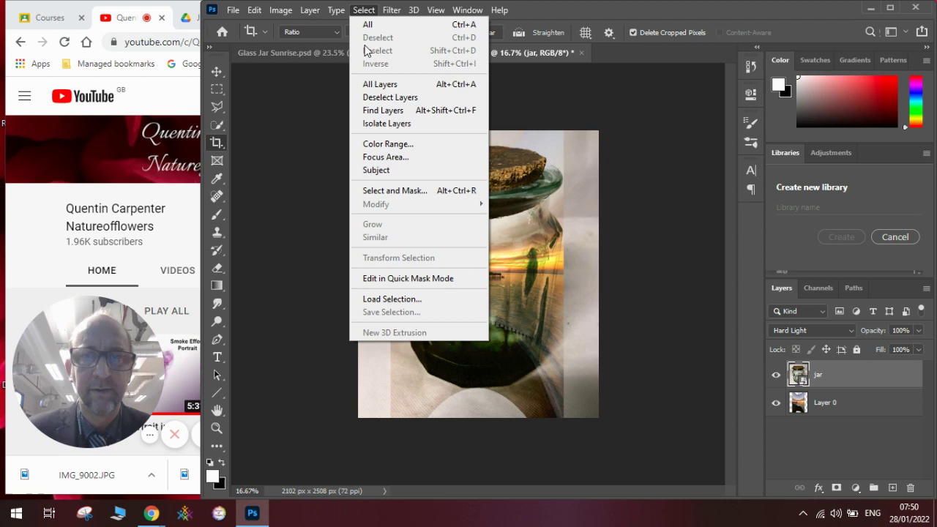
{"action": "left_click", "coordinate": [397, 169]}
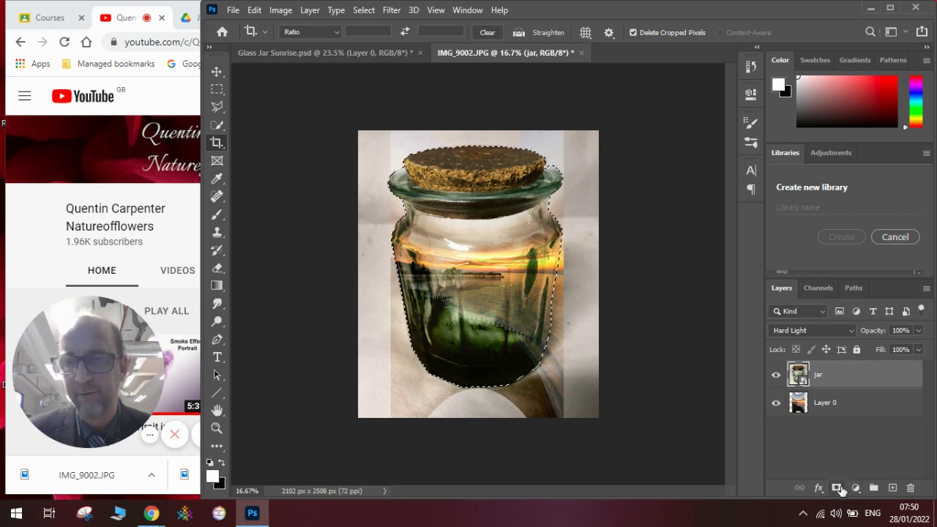
{"action": "left_click", "coordinate": [839, 408]}
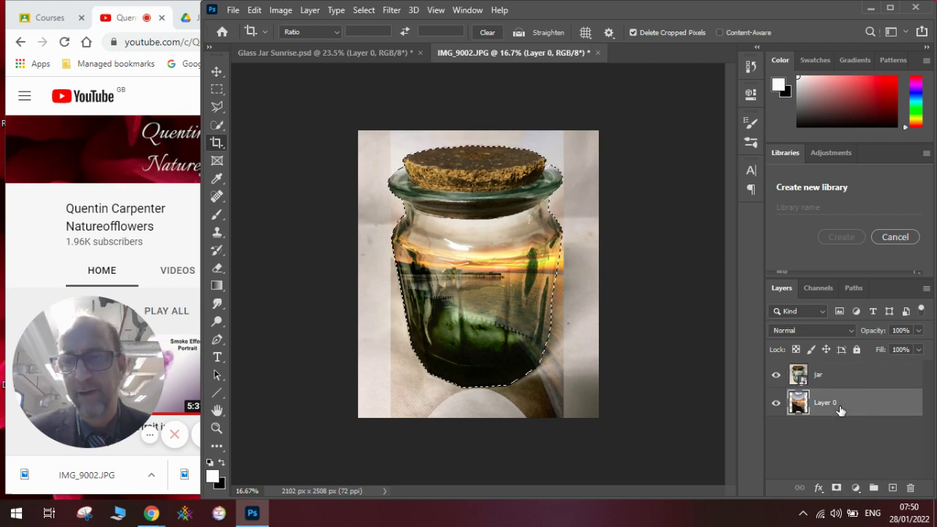
{"action": "left_click", "coordinate": [837, 488]}
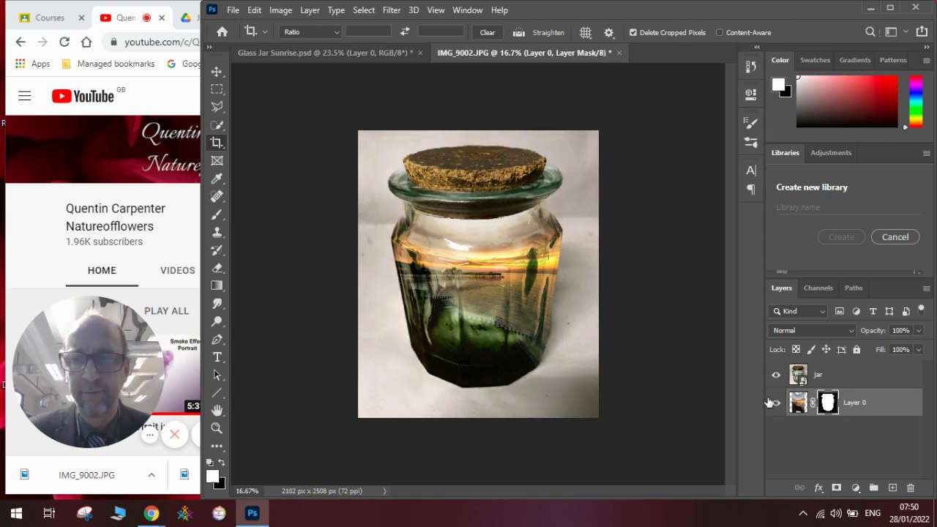
Step: Add Layer 1 above the jar and fill it with a vertical white-to-black gradient
{"action": "left_click", "coordinate": [819, 376]}
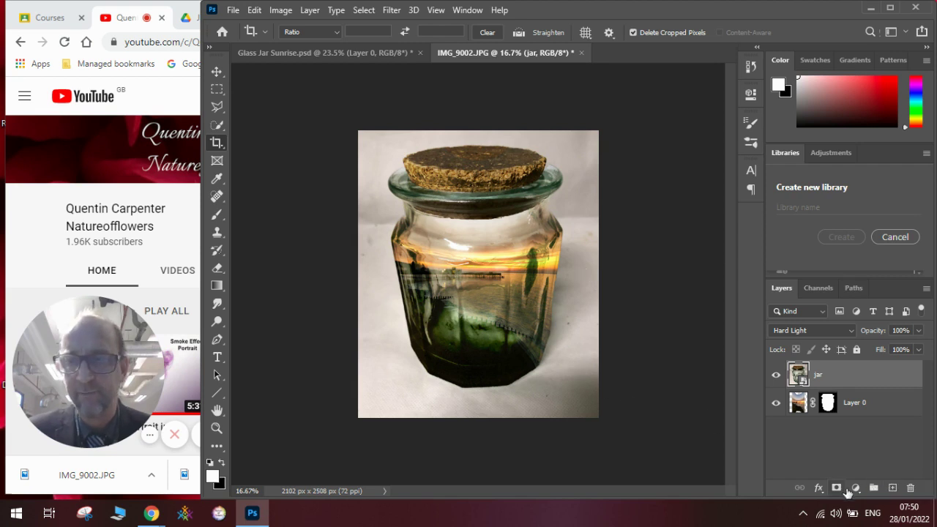
{"action": "left_click", "coordinate": [893, 487]}
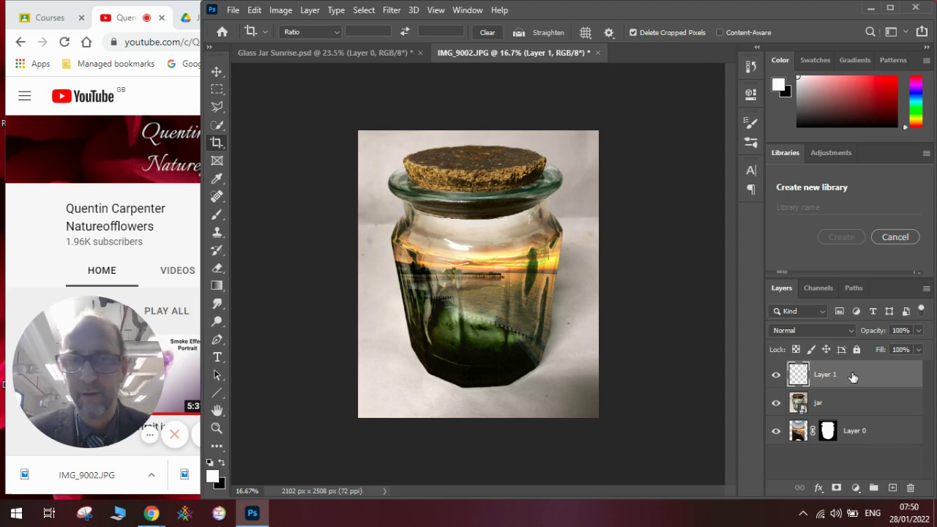
{"action": "left_click", "coordinate": [220, 287]}
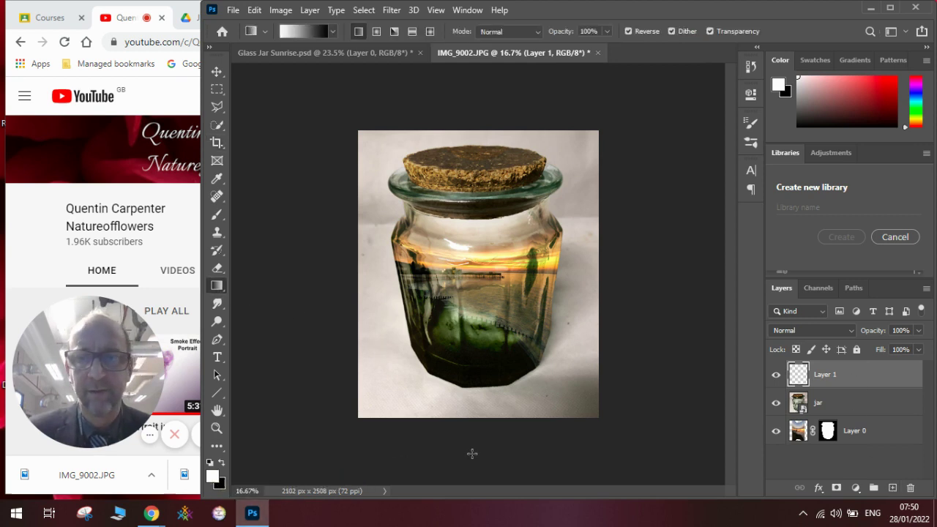
{"action": "left_click_drag", "start_coordinate": [470, 438], "coordinate": [475, 129]}
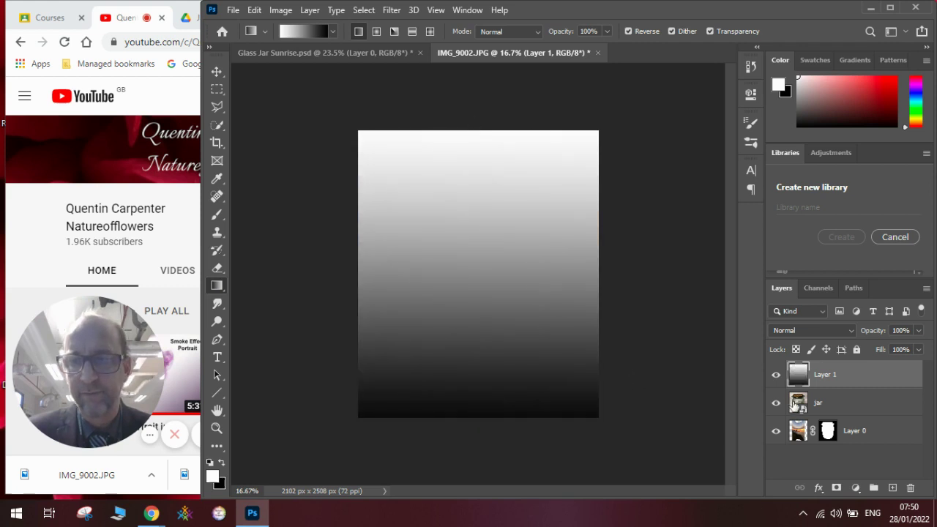
Step: Hide gradient Layer 1 and open Layer 0's mask options, dismissing them unchanged
{"action": "left_click", "coordinate": [776, 374]}
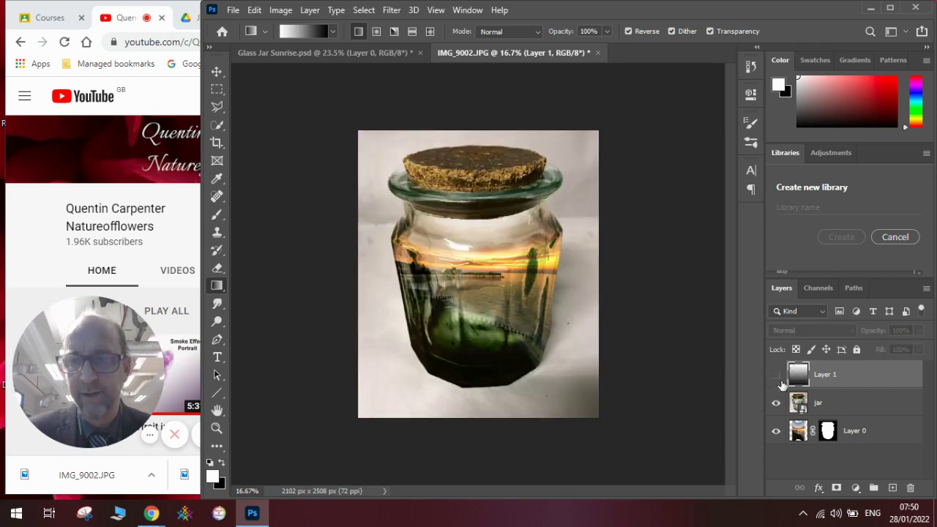
{"action": "left_click", "coordinate": [823, 406]}
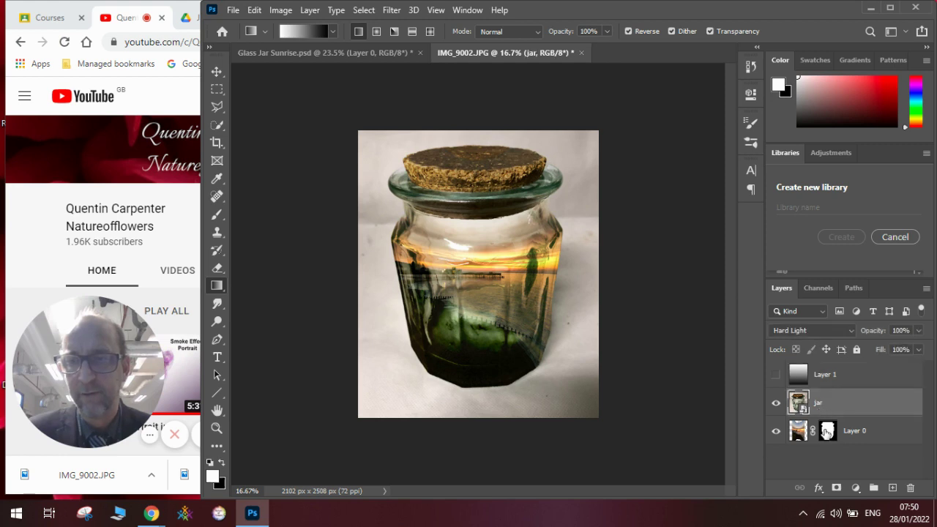
{"action": "left_click", "coordinate": [826, 431]}
{"action": "right_click", "coordinate": [826, 432]}
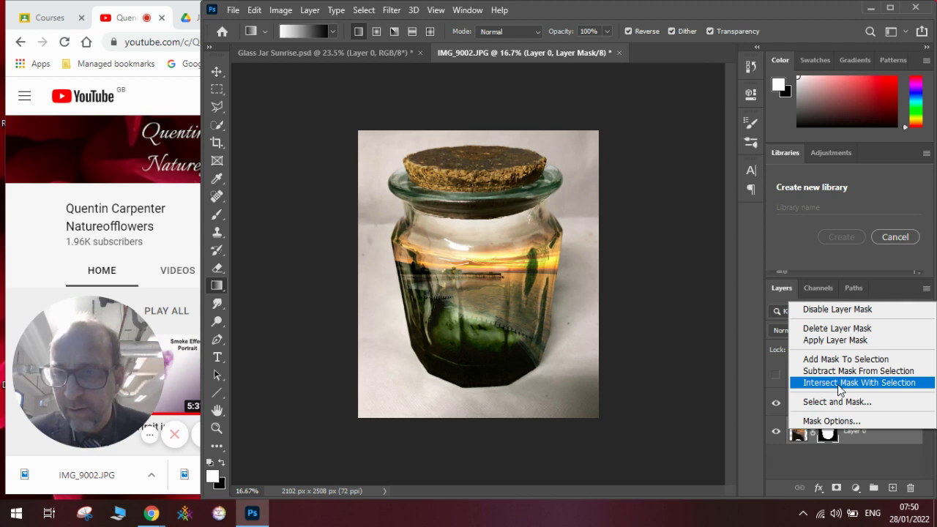
{"action": "left_click", "coordinate": [857, 458]}
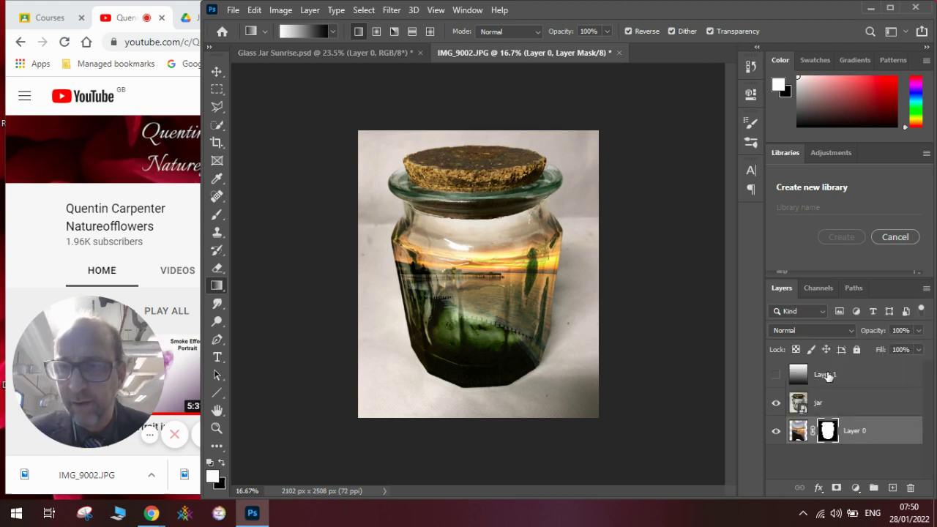
Step: Make the jar layer active and select the jar with Select > Subject
{"action": "left_click", "coordinate": [820, 403]}
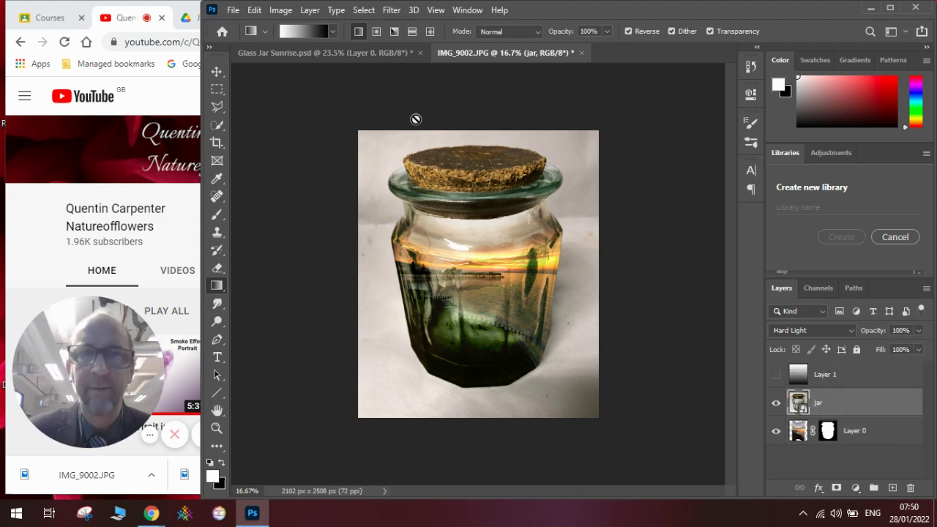
{"action": "left_click", "coordinate": [364, 10]}
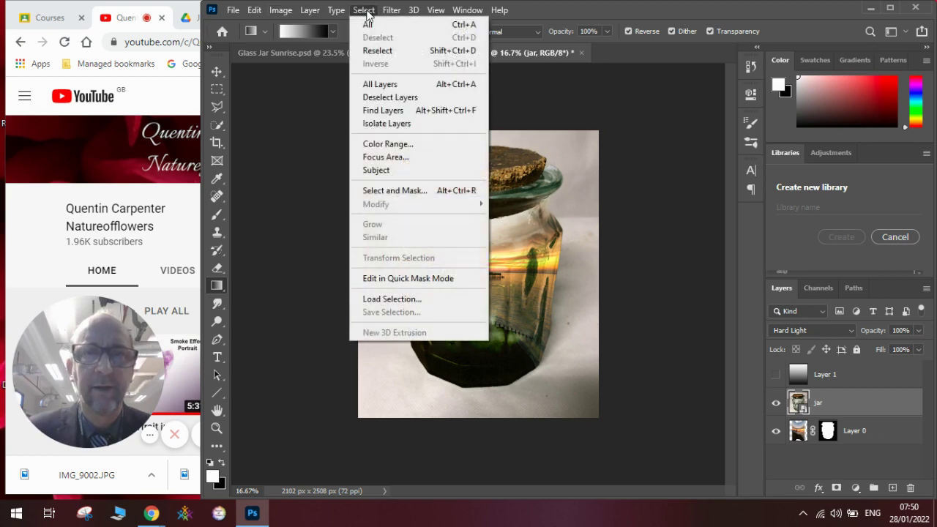
{"action": "left_click", "coordinate": [418, 170]}
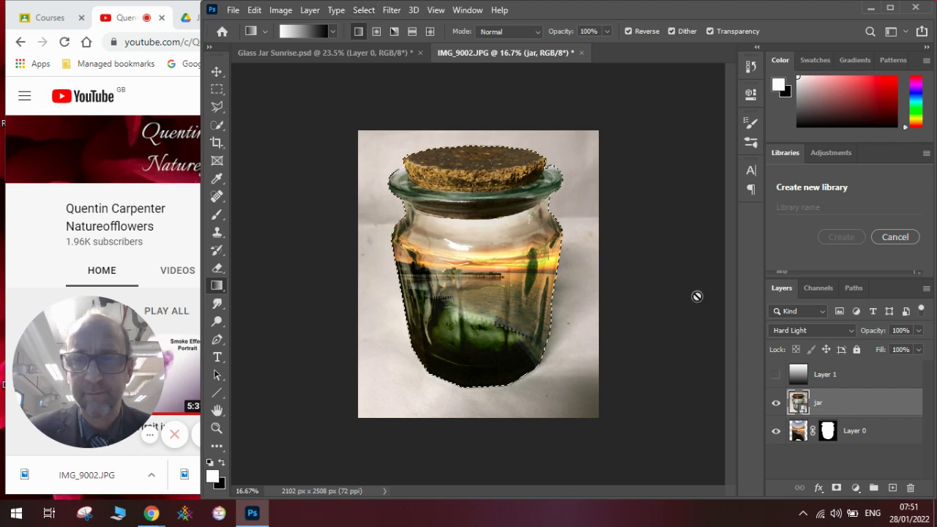
Step: Show the gradient Layer 1 again and mask it to the jar selection
{"action": "left_click", "coordinate": [778, 374]}
{"action": "left_click", "coordinate": [816, 381]}
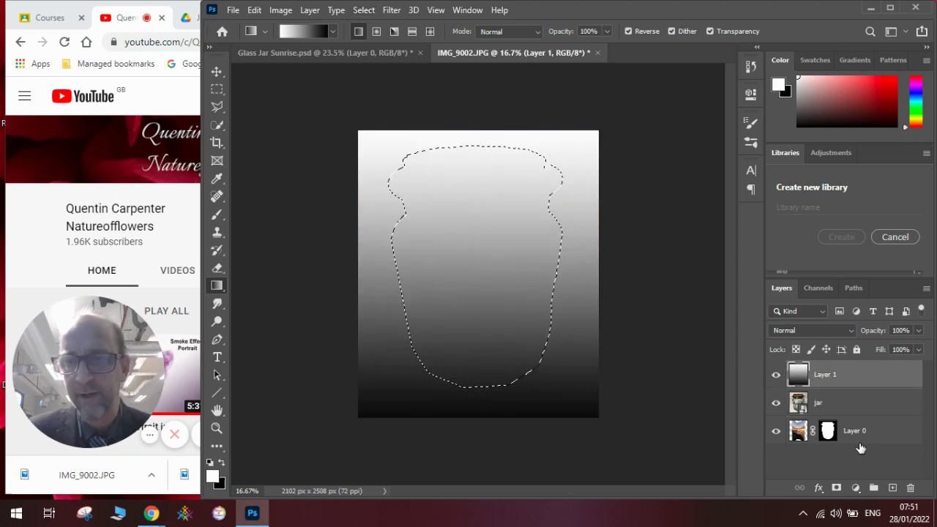
{"action": "left_click", "coordinate": [836, 487]}
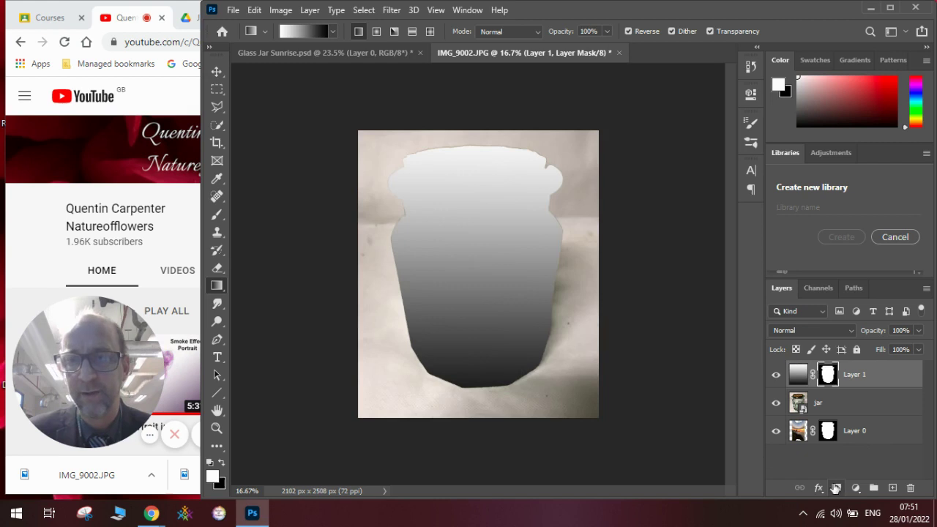
Step: Swap Layer 1's mask for an inverted jar mask so the gradient surrounds the jar
{"action": "left_click", "coordinate": [825, 375], "text": "ctrl"}
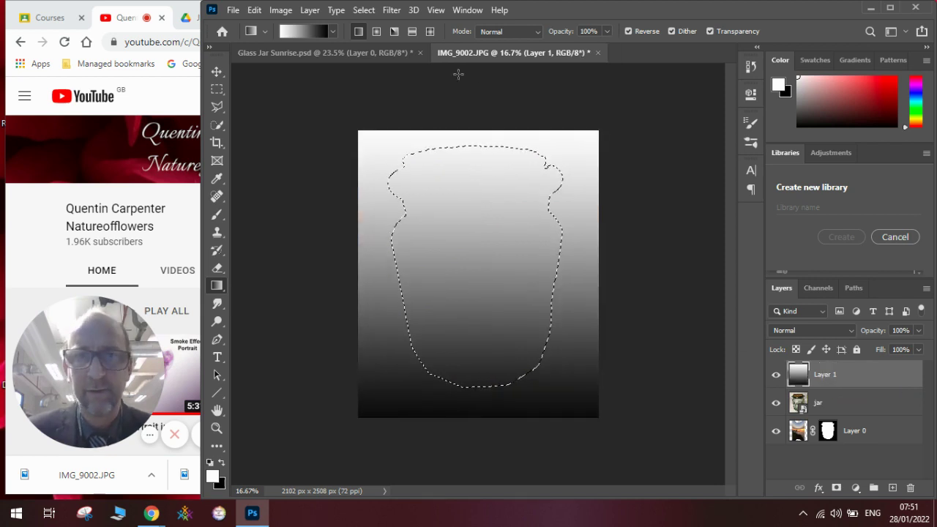
{"action": "left_click", "coordinate": [364, 10]}
{"action": "left_click", "coordinate": [380, 63]}
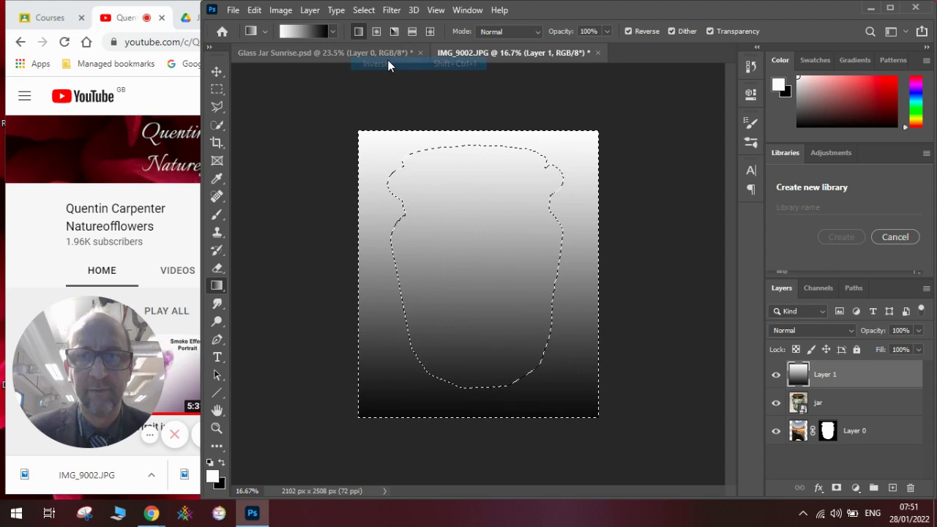
{"action": "left_click", "coordinate": [835, 488]}
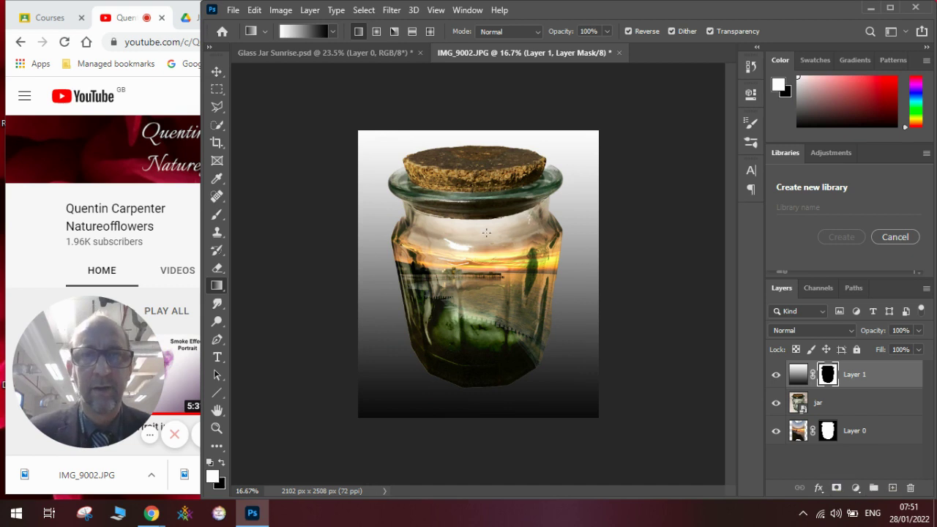
Step: Switch to the Glass Jar Sunrise.psd document, then bring the browser window forward
{"action": "left_click", "coordinate": [318, 53]}
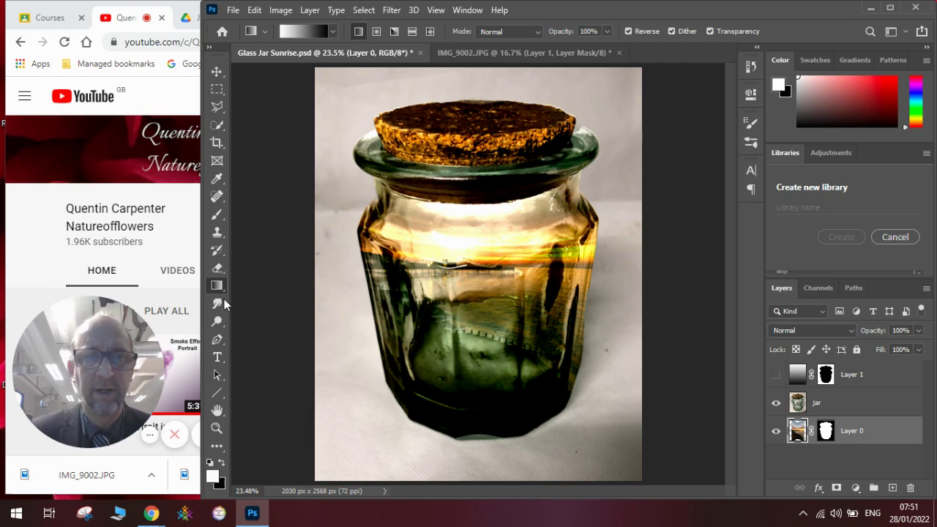
{"action": "left_click", "coordinate": [184, 206]}
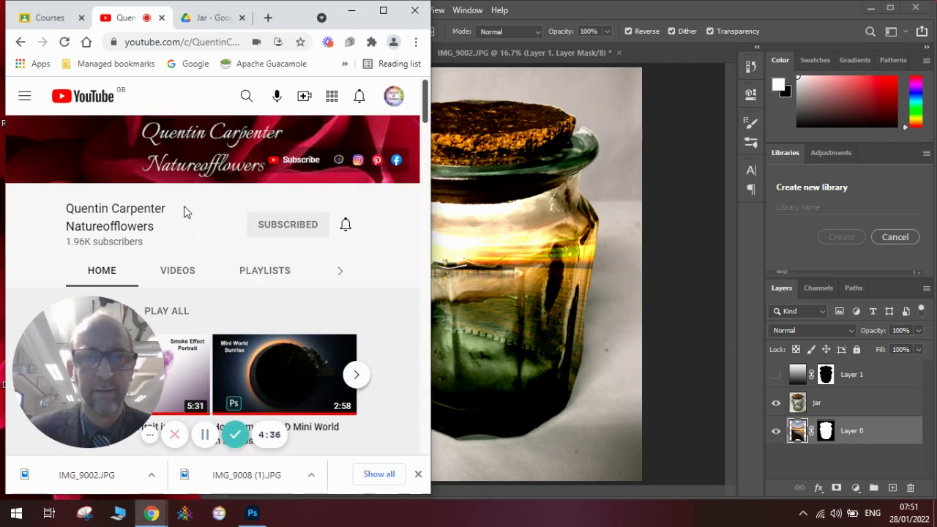